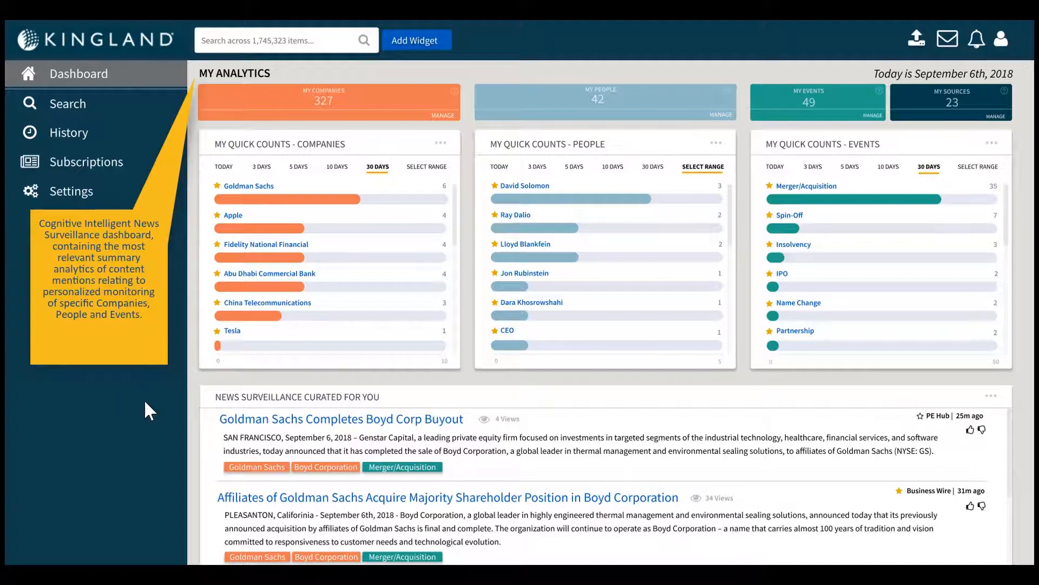
- Review the dashboard's analytics and open the curated news article "Affiliates of Goldman Sachs Acquire Majority Shareholder Position in Boyd Corporation"
scroll(145, 401, down, 3)
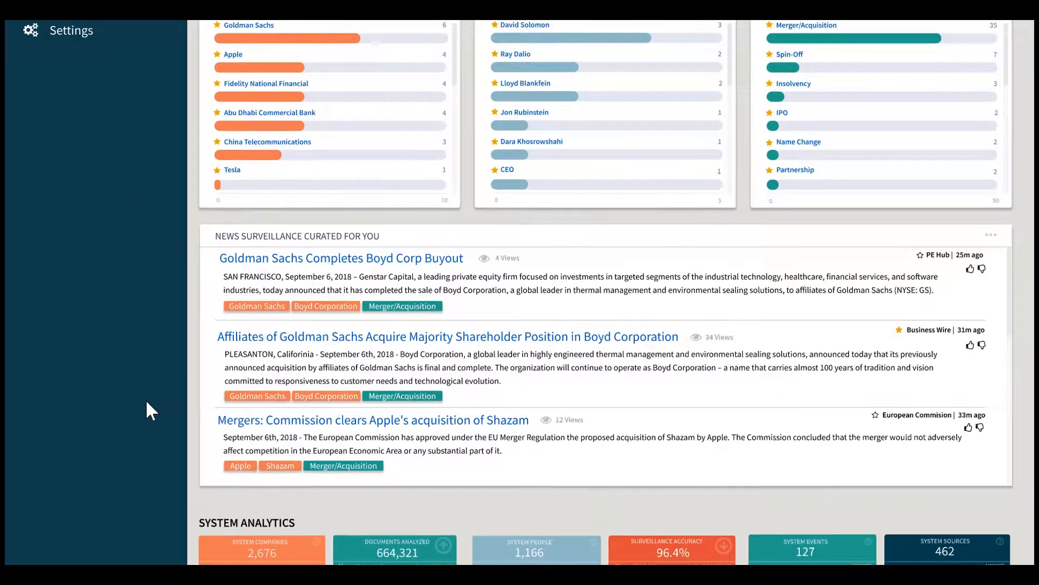
scroll(146, 407, down, 1)
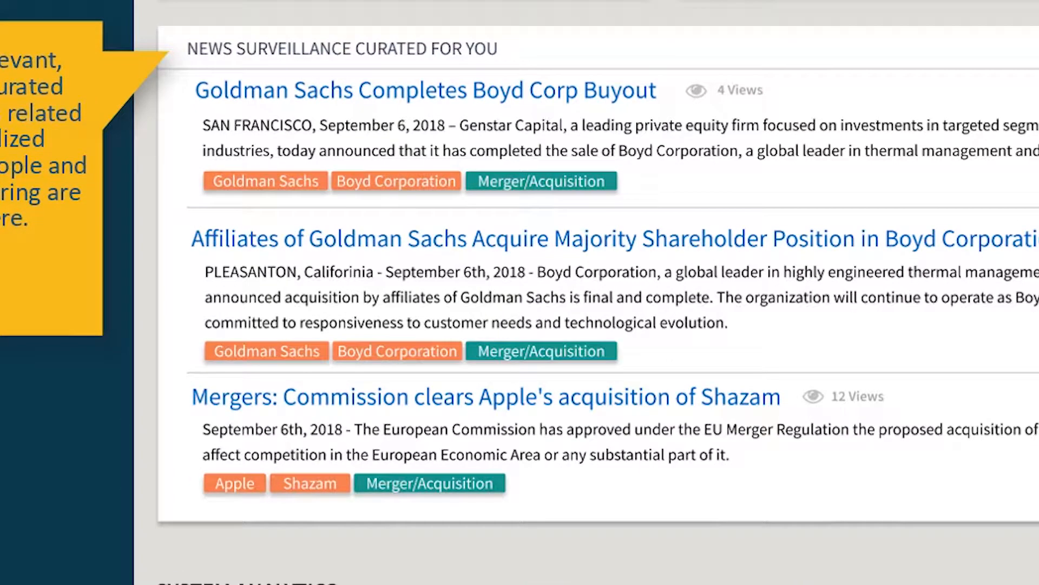
scroll(595, 303, down, 4)
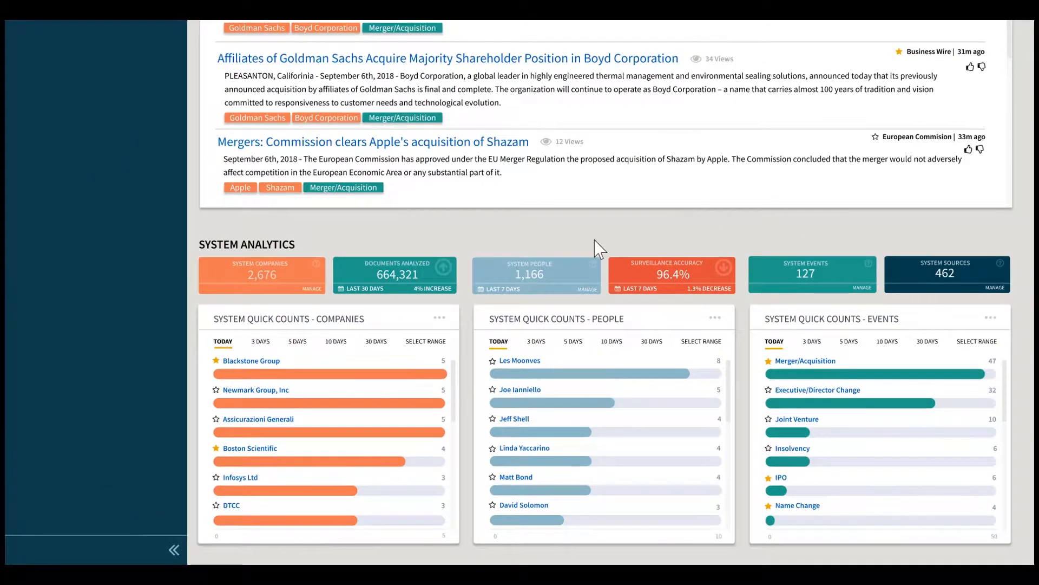
scroll(596, 249, up, 7)
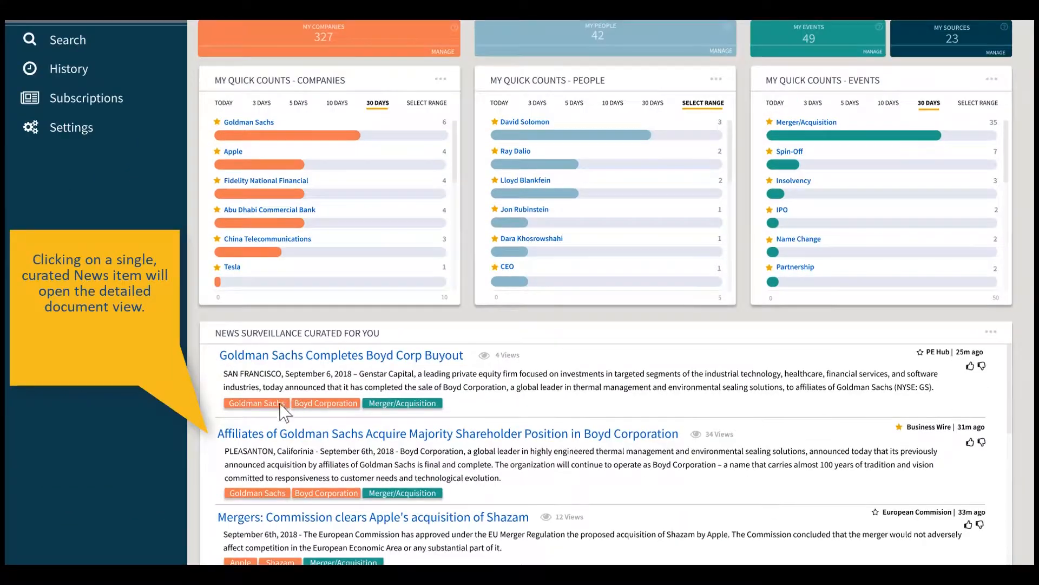
click(279, 436)
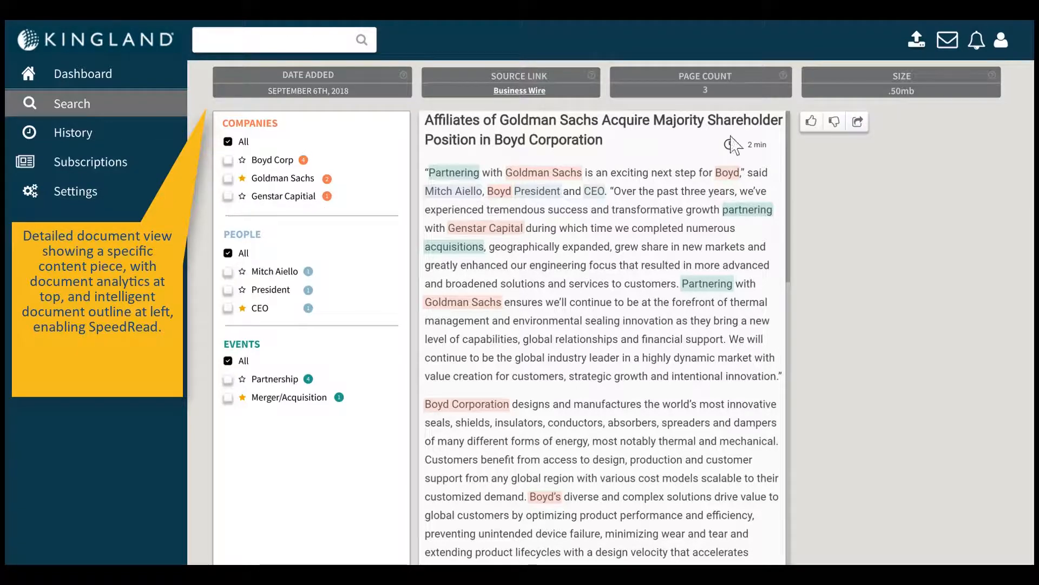
- Limit the article's highlights to the company Goldman Sachs and step back and forth through its mentions
click(858, 123)
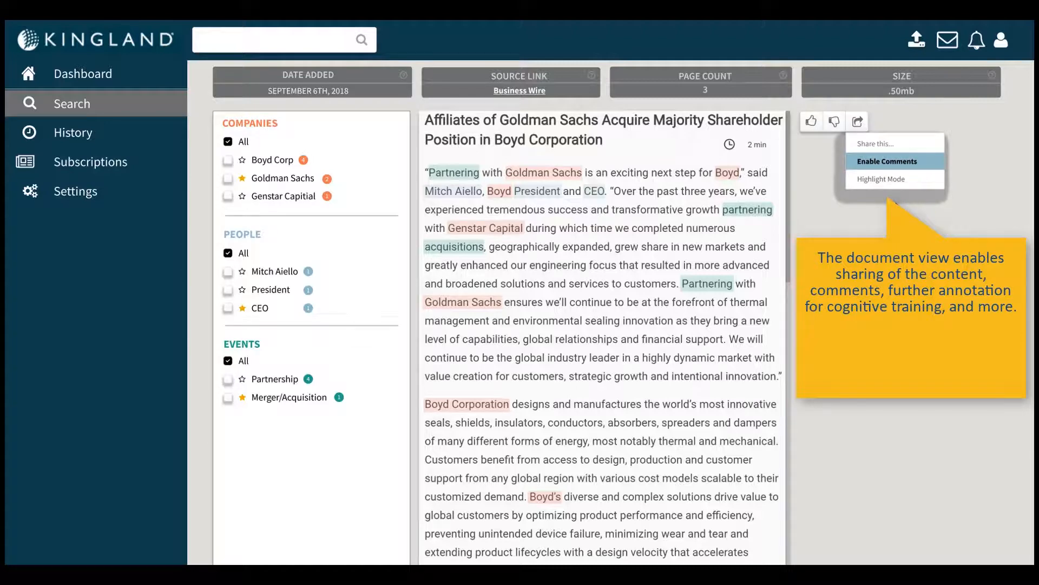
click(859, 122)
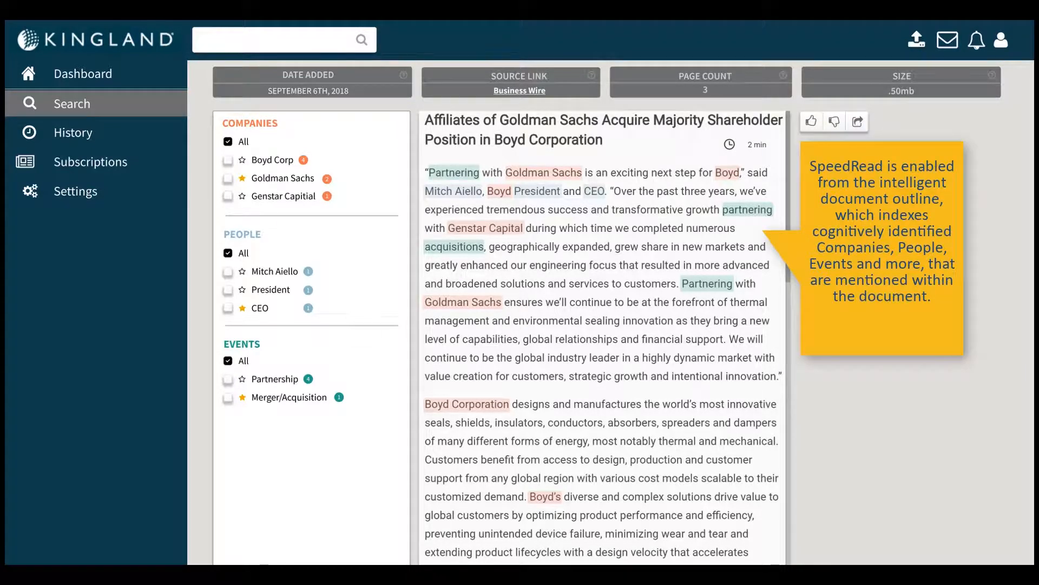
click(228, 179)
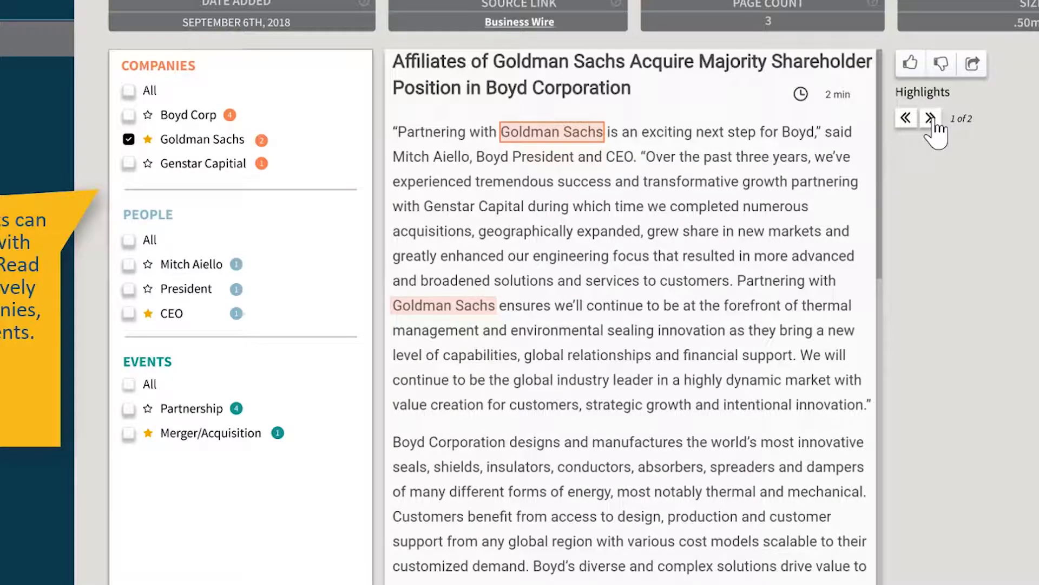
click(930, 118)
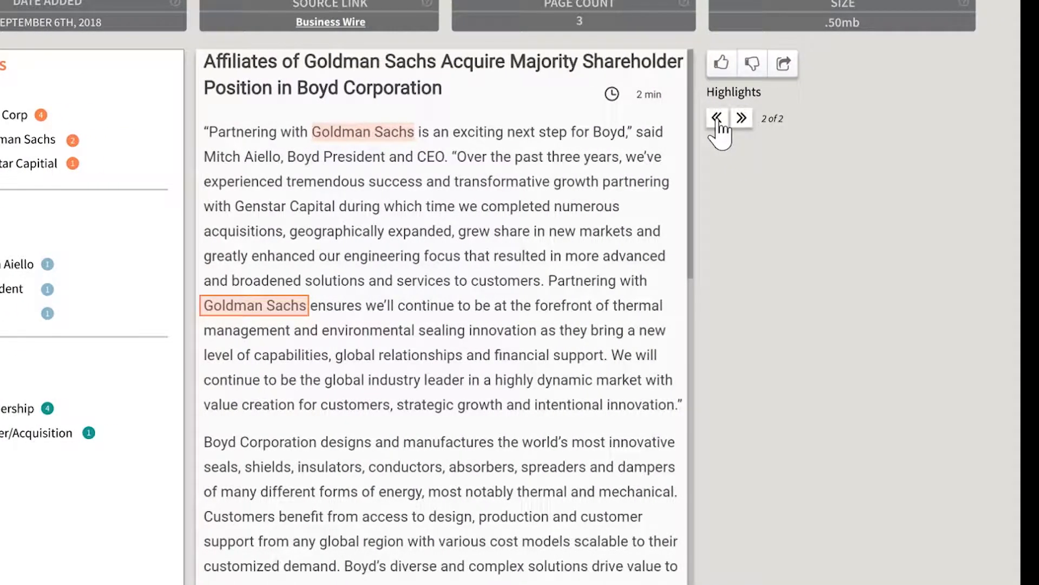
click(718, 122)
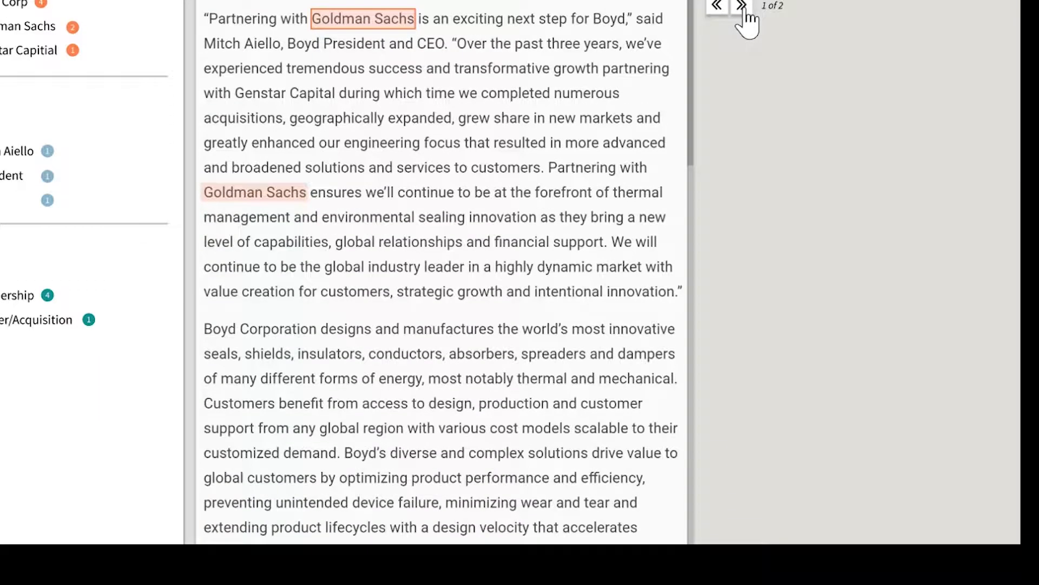
click(742, 8)
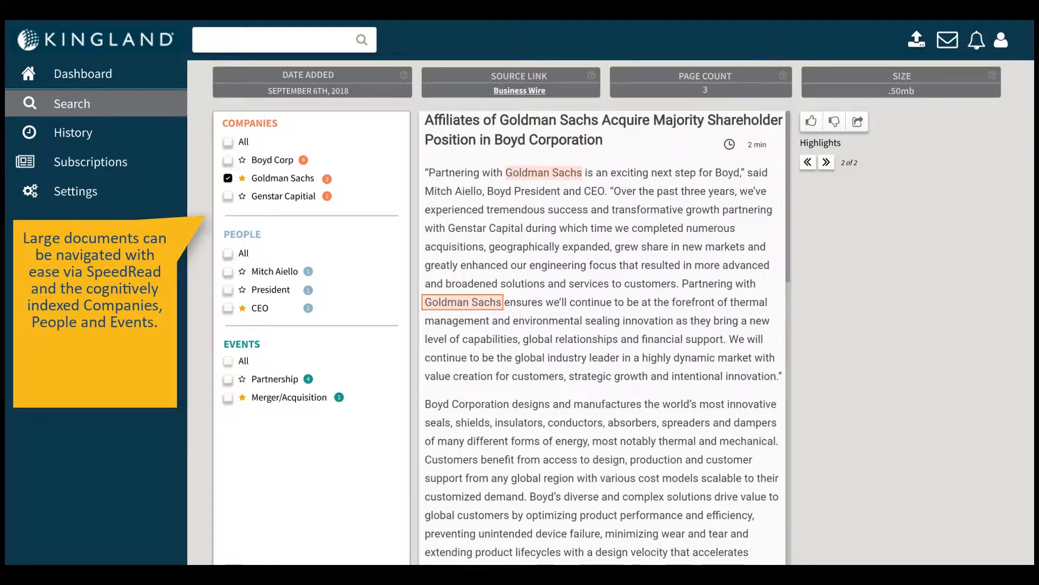
- Return to the dashboard, drill down into Goldman Sachs in the company quick counts and review the search results
click(80, 77)
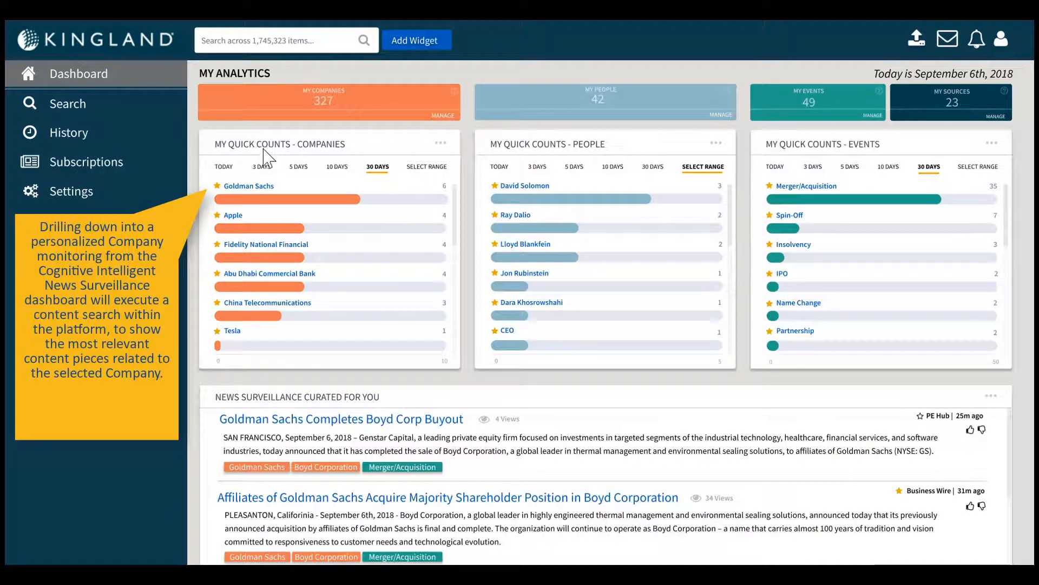
click(238, 187)
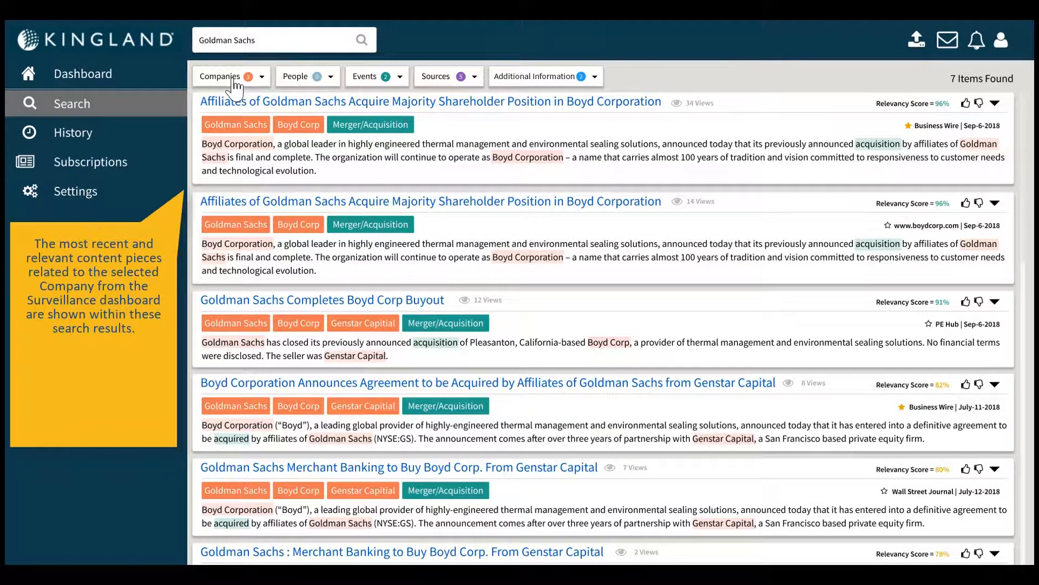
scroll(739, 84, down, 3)
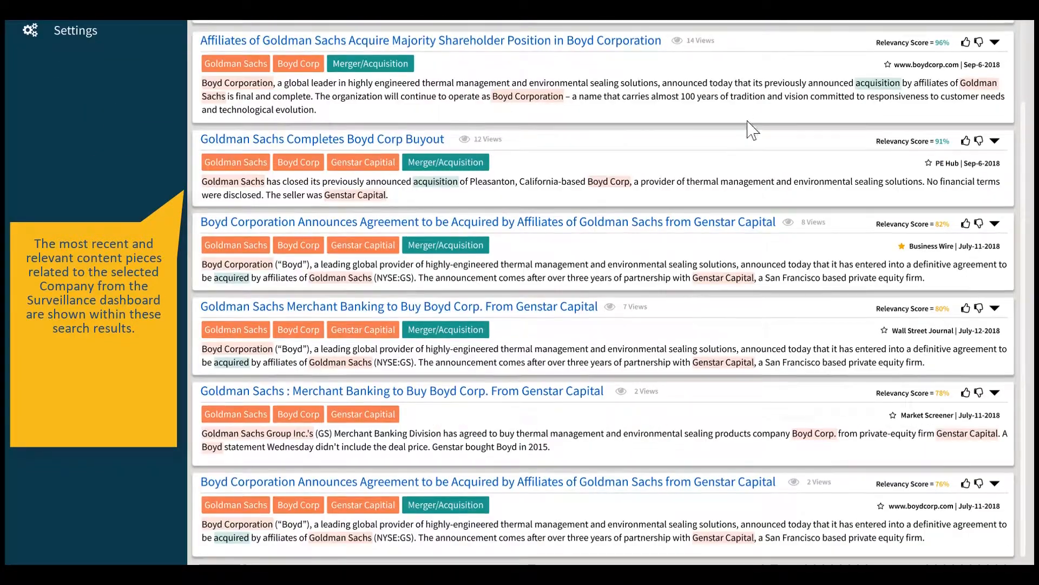
scroll(715, 328, up, 3)
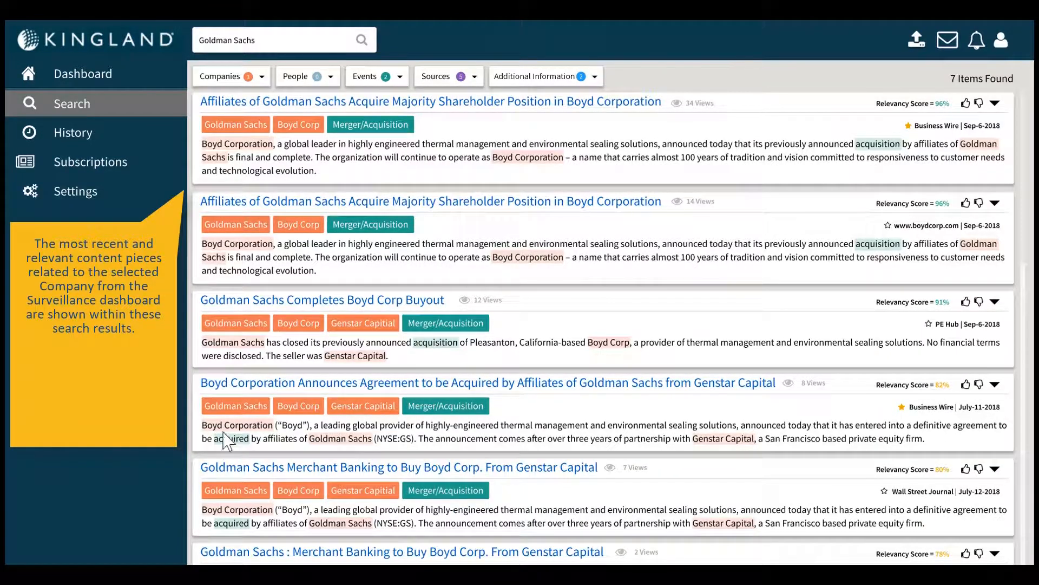
- View the Companies filter options and narrow the Goldman Sachs results to the additional information Partnership
click(247, 82)
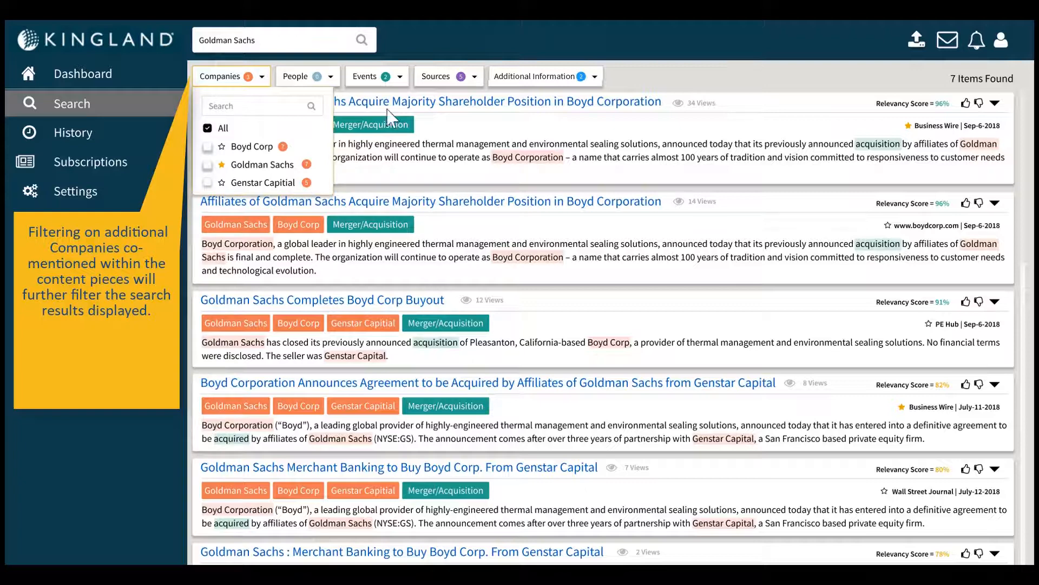
click(548, 81)
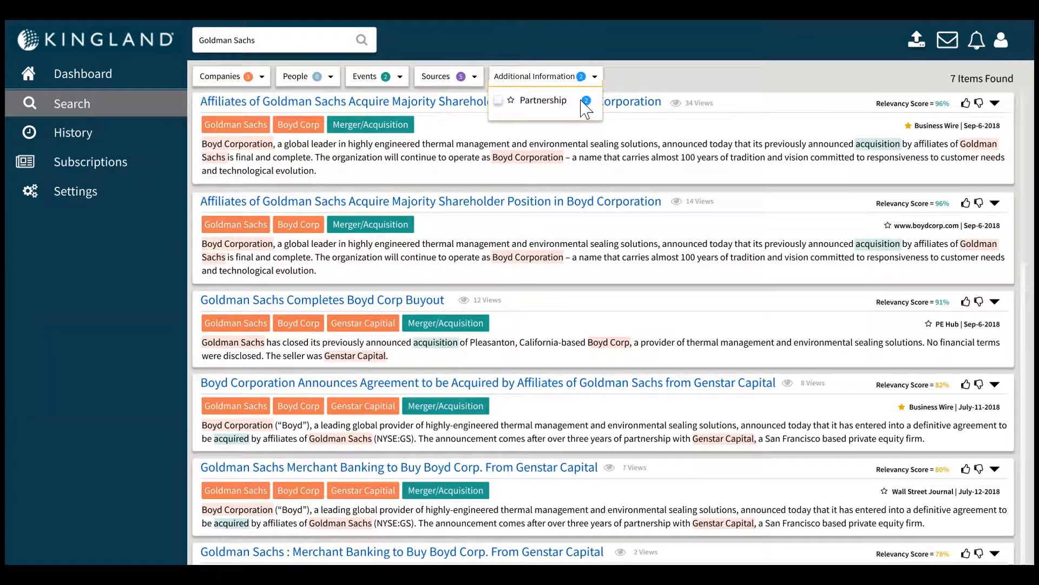
click(496, 102)
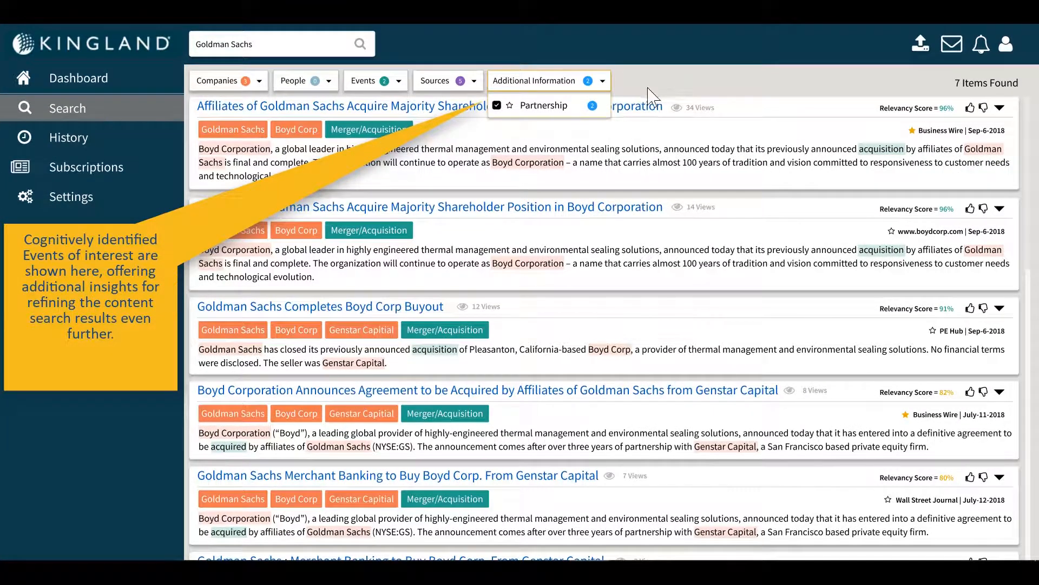
click(497, 105)
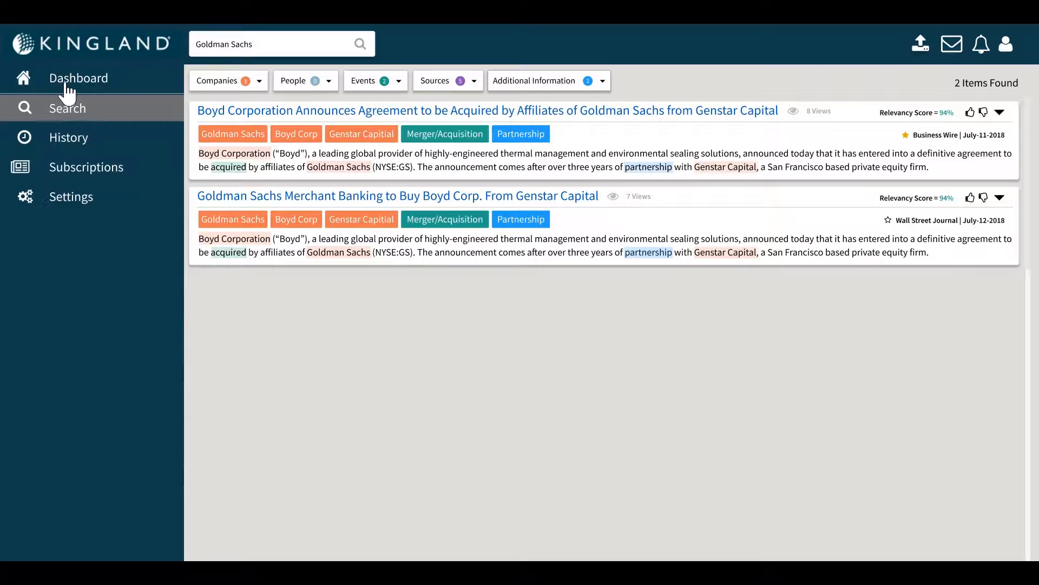
- Search the legal entities for "Genstar" and open the details of GENSTAR CAPITAL LLC with its hierarchy expanded
click(79, 89)
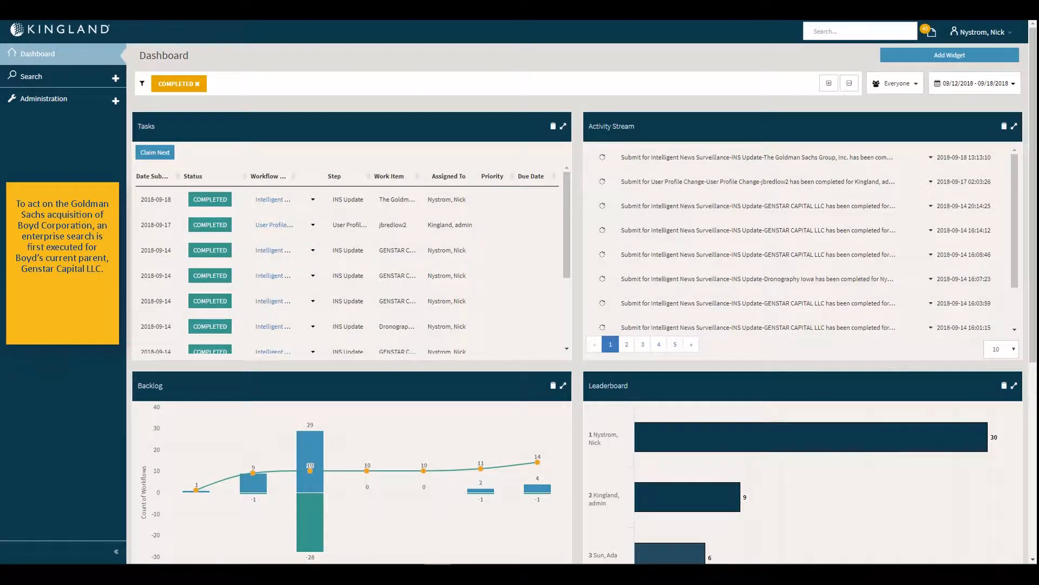
click(76, 84)
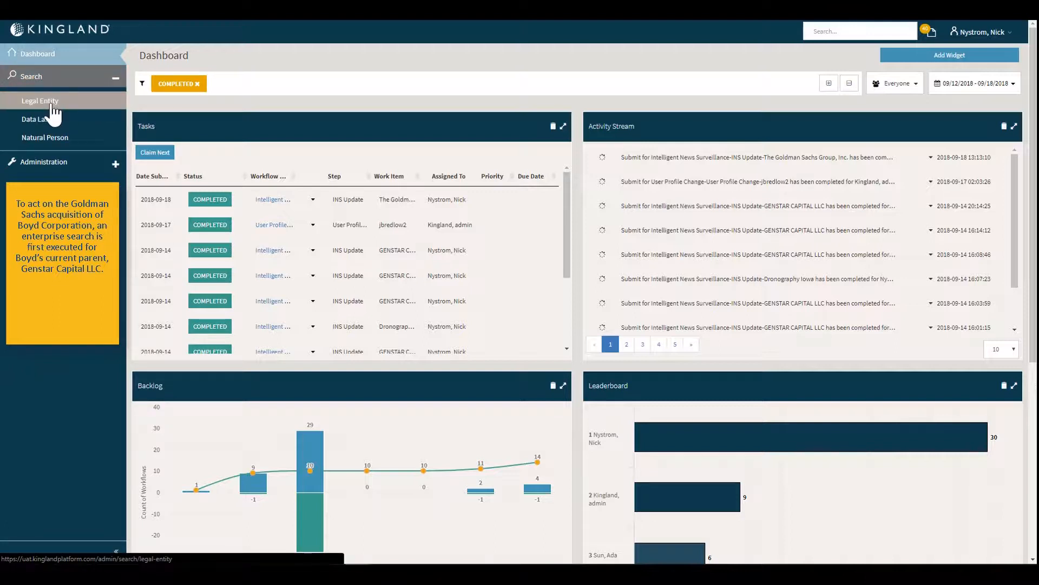
click(52, 104)
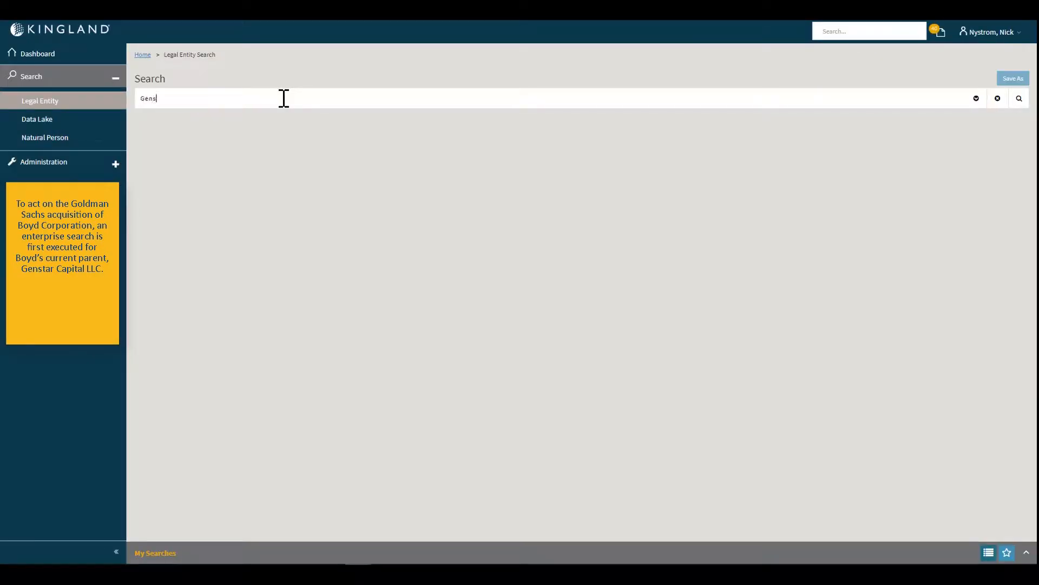
key(Return)
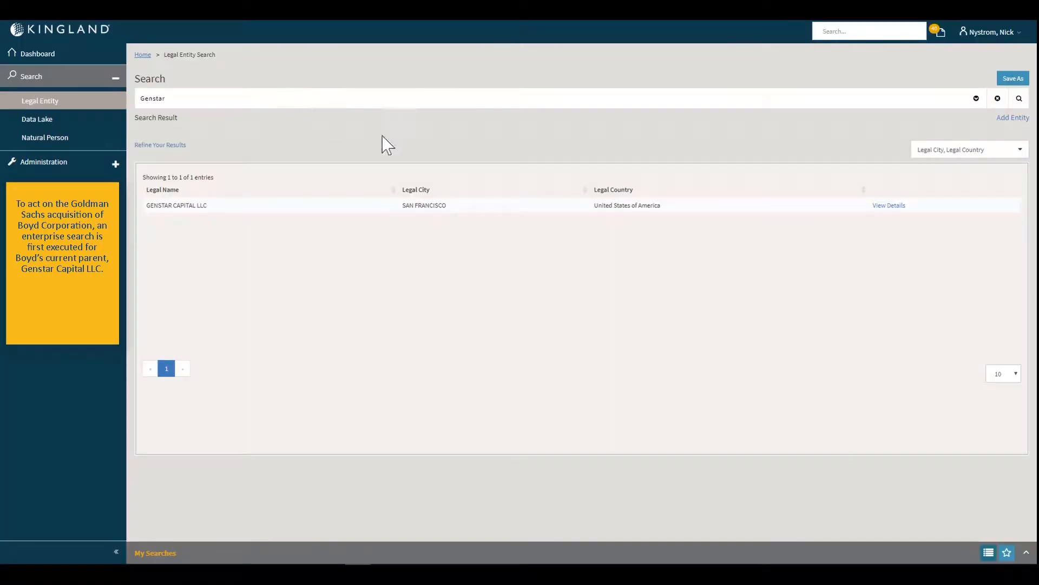
click(883, 206)
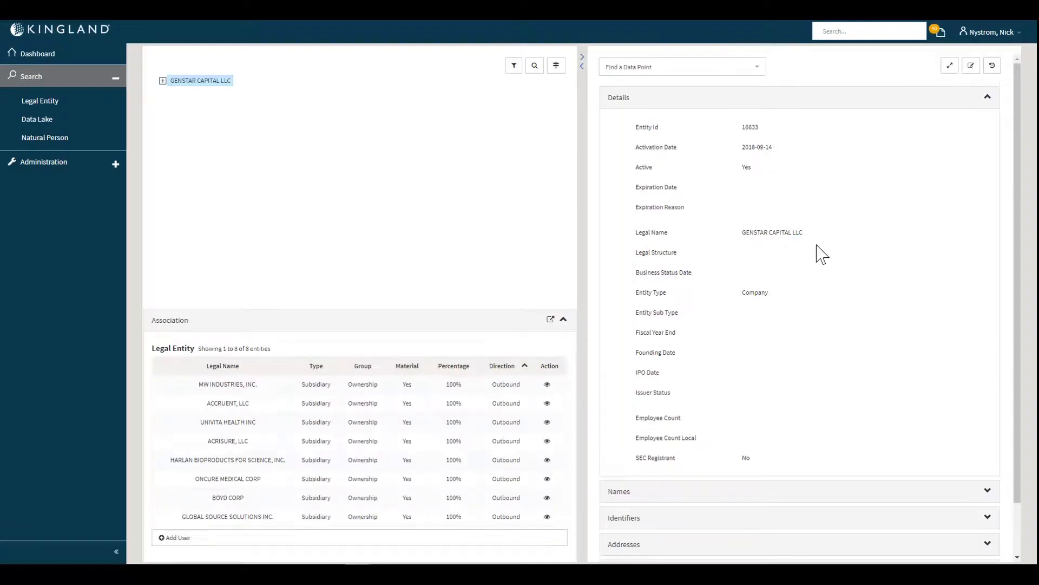
click(162, 80)
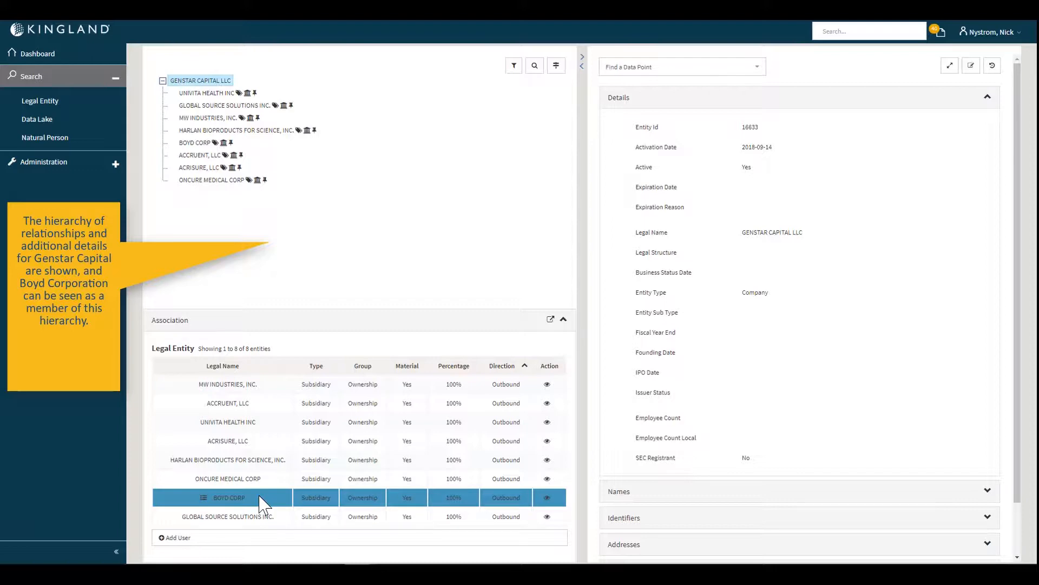
- Edit GENSTAR CAPITAL LLC and remove its BOYD CORP association with delete reason Acquisition and comment "Purchased by Goldman Sachs Inc"
click(971, 66)
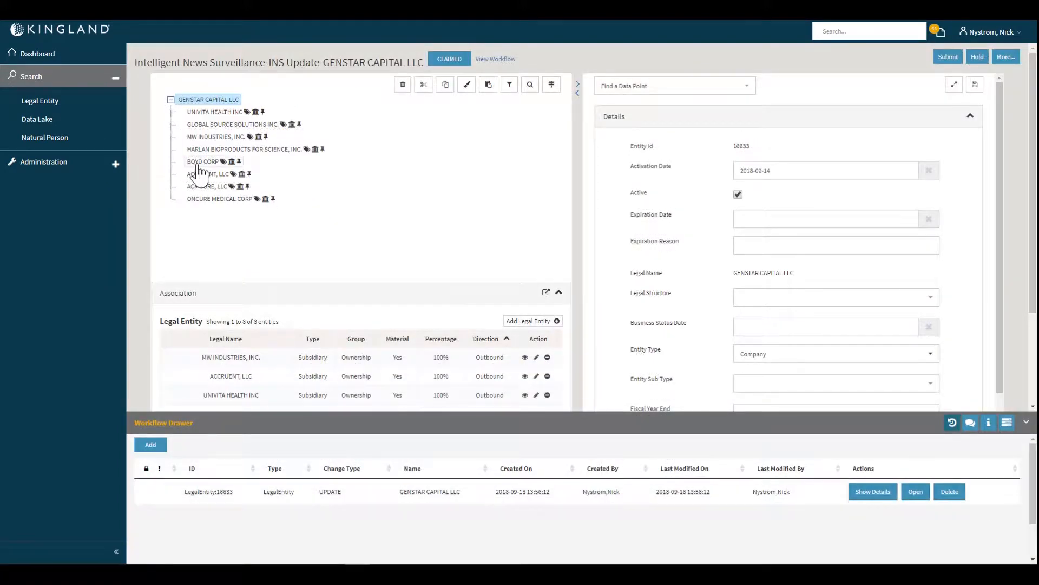
scroll(471, 370, down, 2)
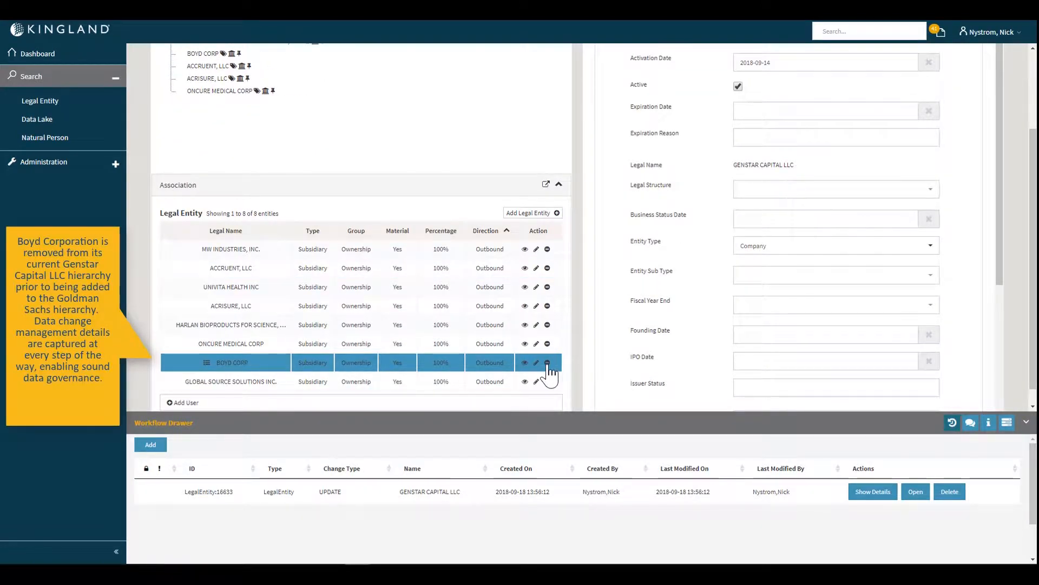
click(547, 362)
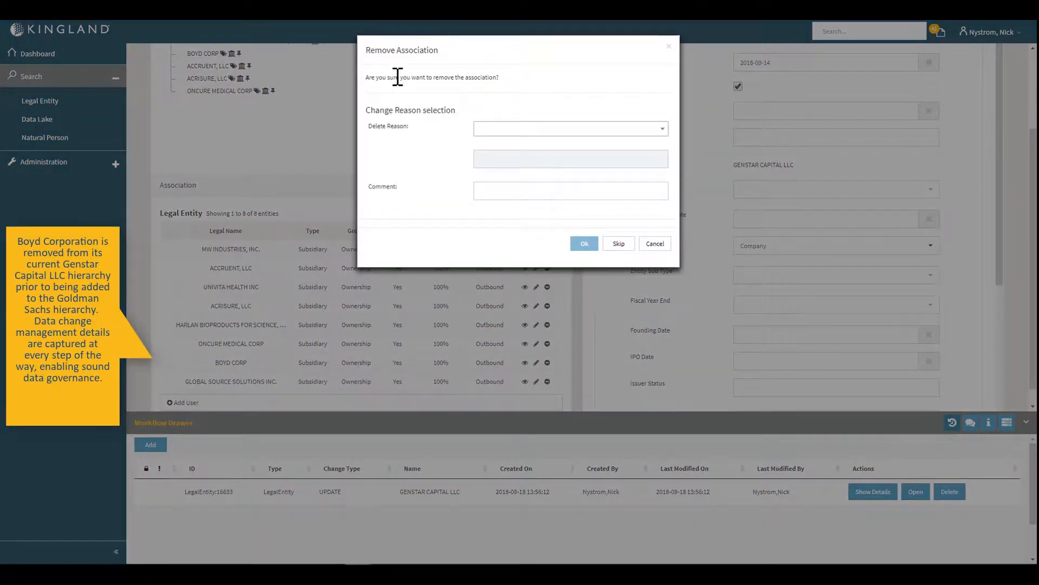
click(511, 130)
click(504, 162)
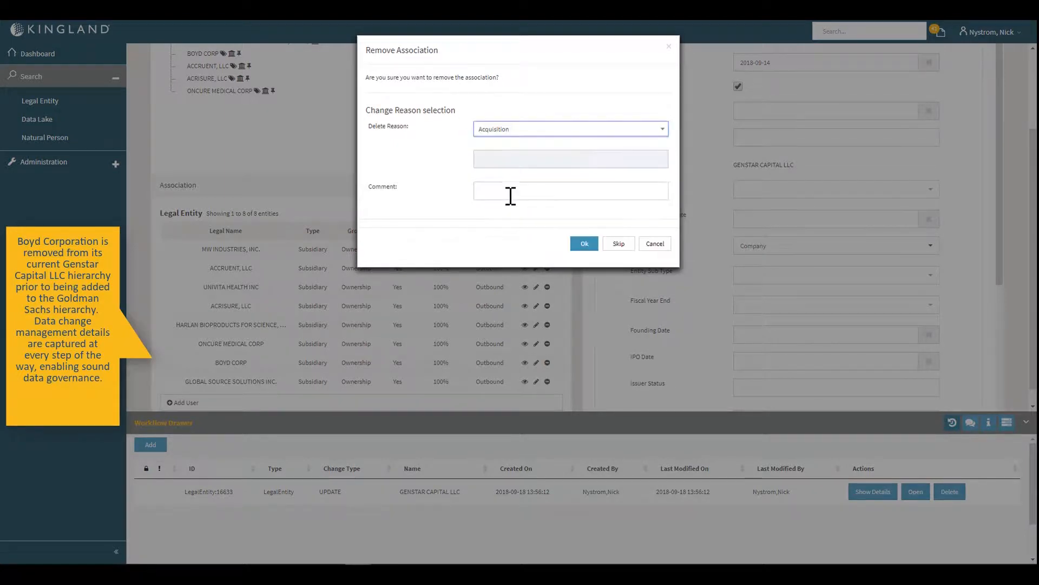
click(511, 191)
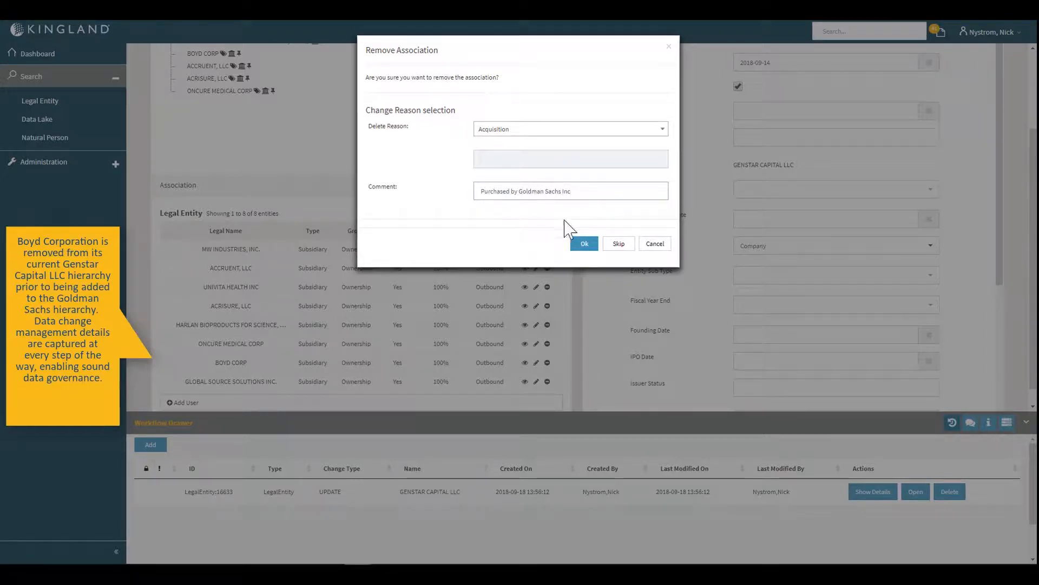
click(588, 246)
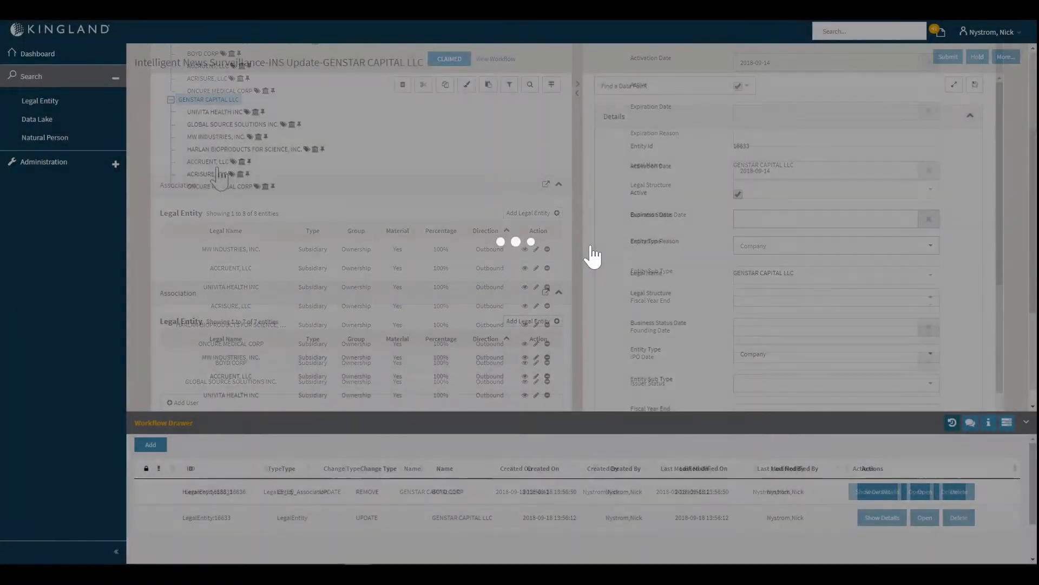
scroll(343, 373, down, 3)
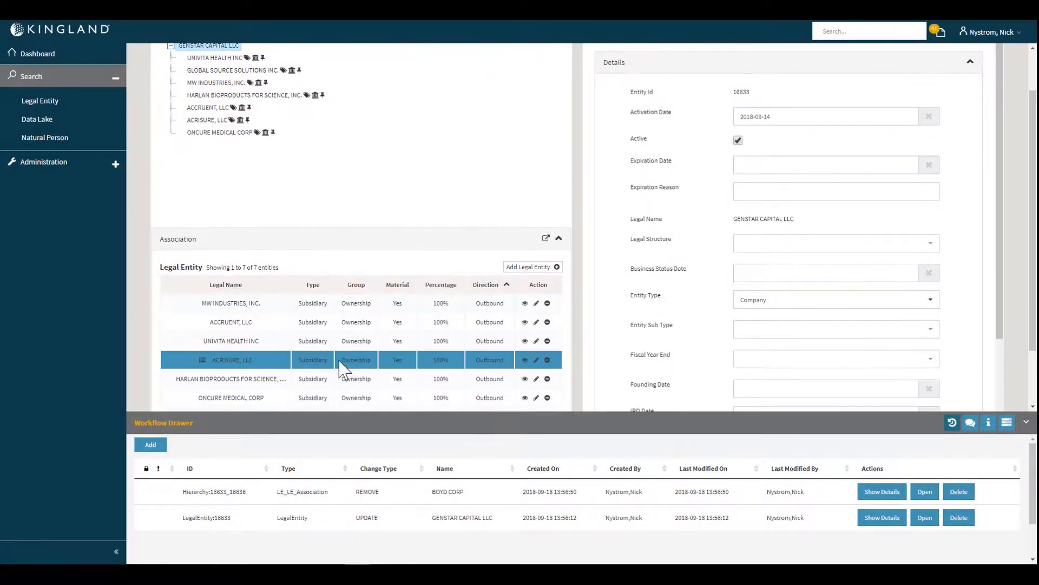
scroll(366, 345, up, 3)
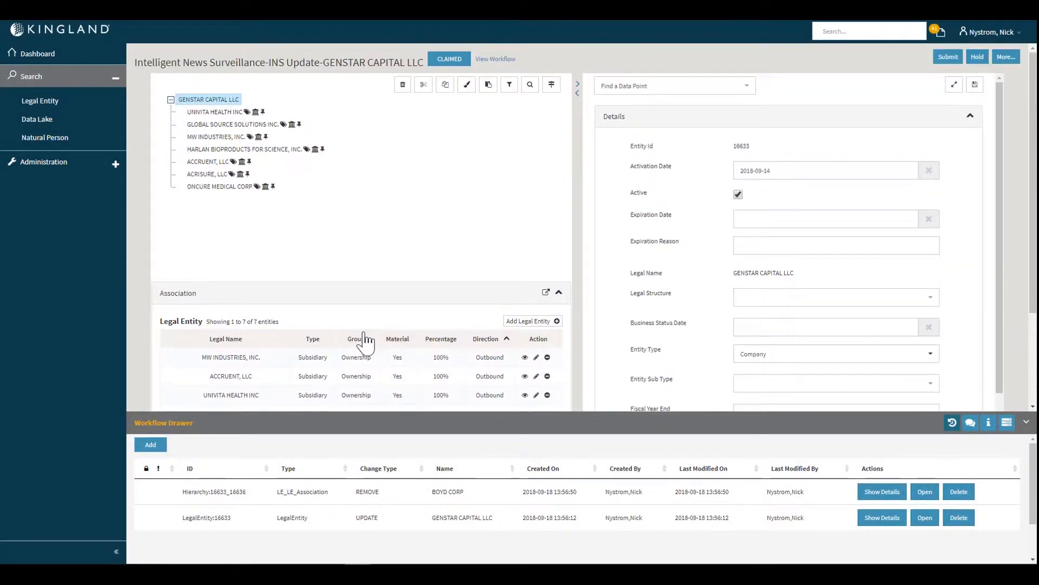
- Add The Goldman Sachs Group, Inc. to the workflow for update by searching the legal entities for "goldman sachs inc"
click(151, 445)
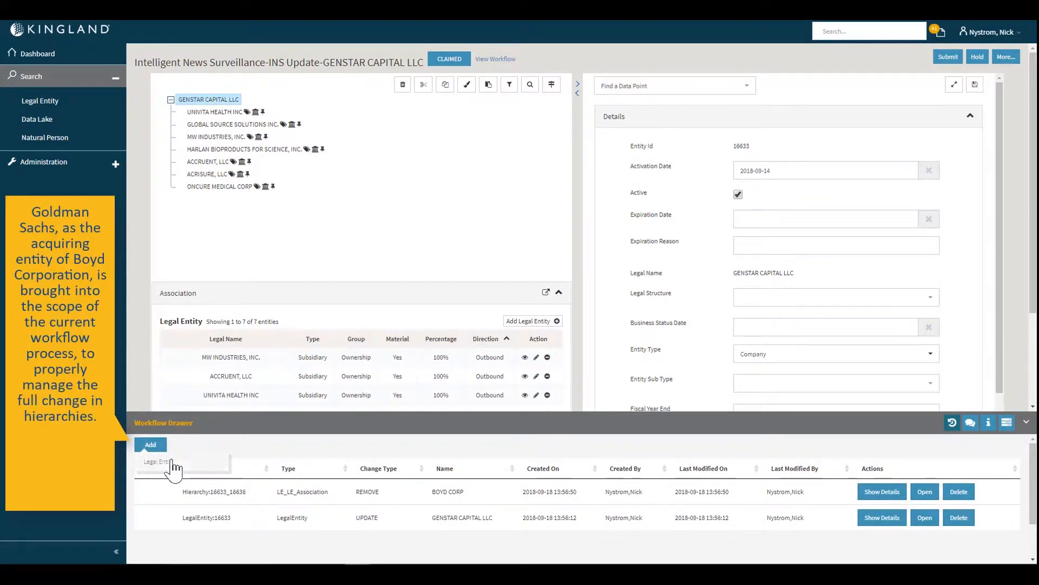
click(162, 463)
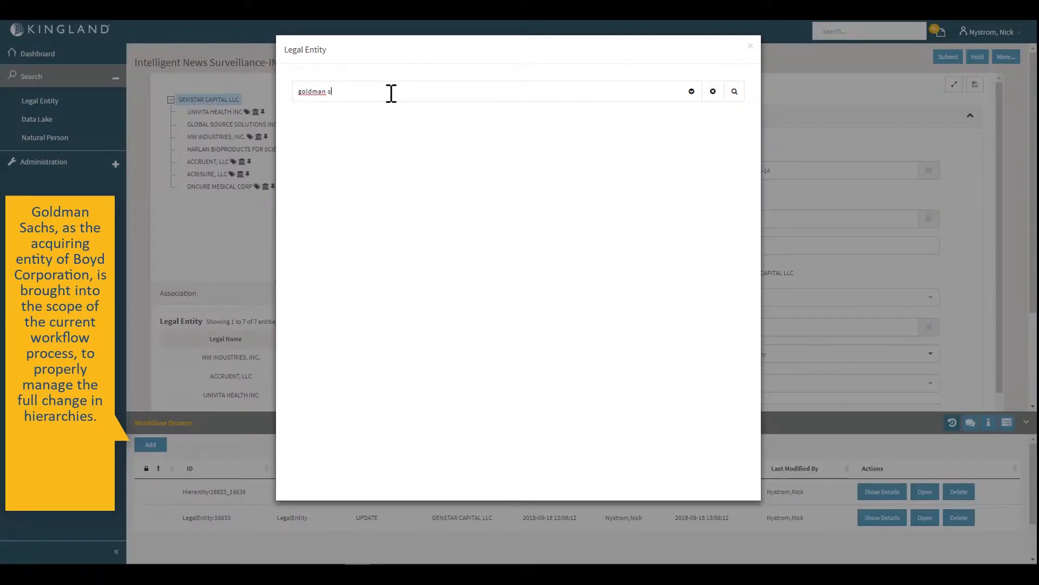
text(goldman sachs inc)
key(Return)
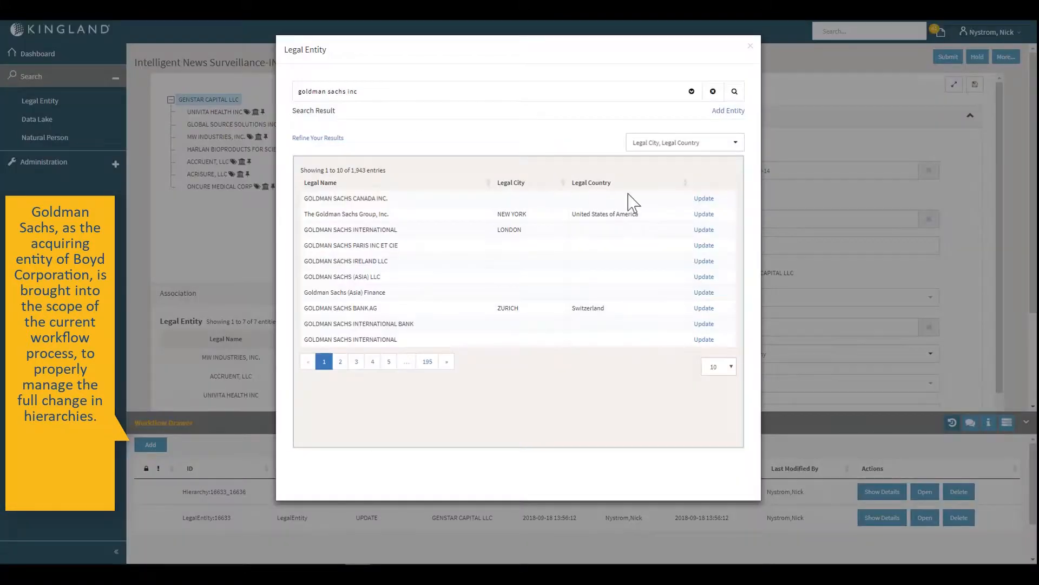
click(704, 214)
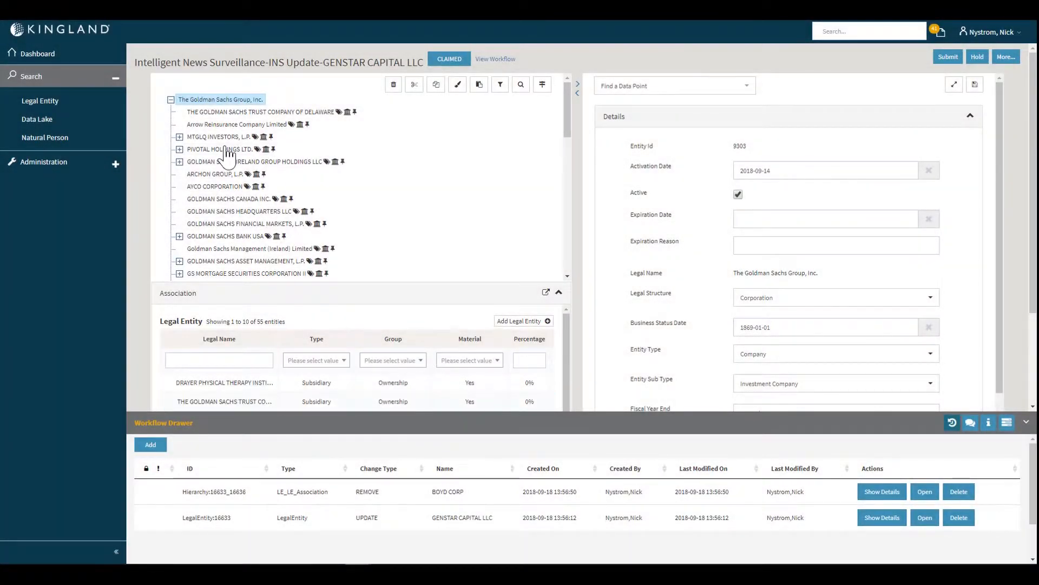
scroll(217, 157, down, 1)
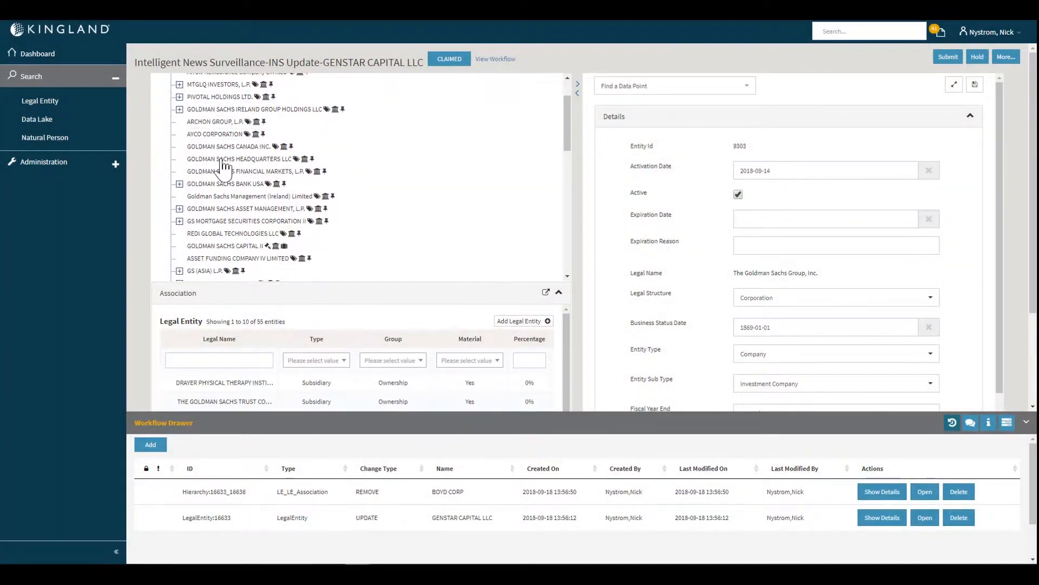
scroll(416, 167, up, 1)
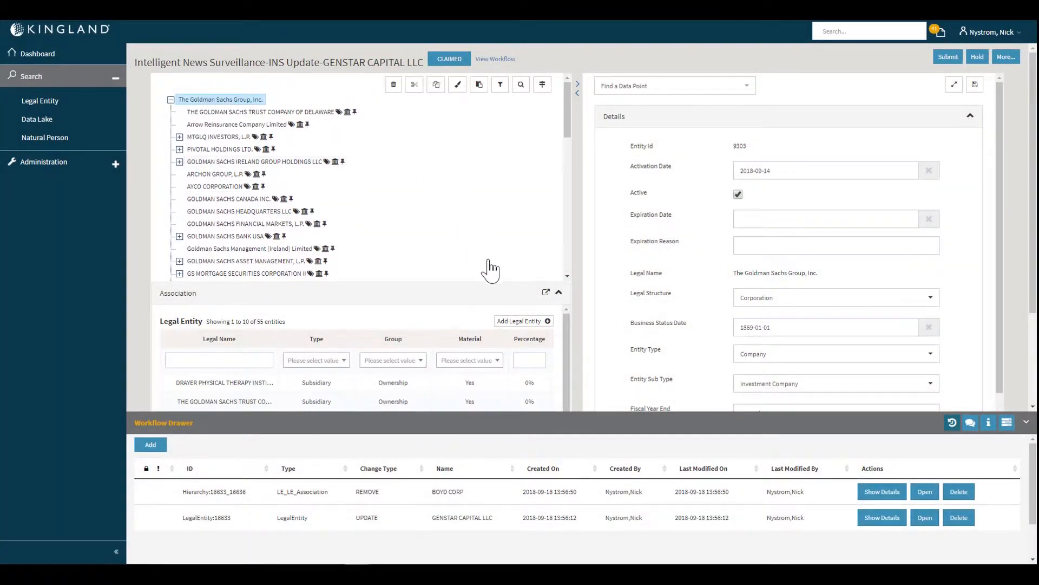
- Start a new legal entity association for The Goldman Sachs Group, Inc., searching for "boyd" and selecting BOYD CORP
click(534, 321)
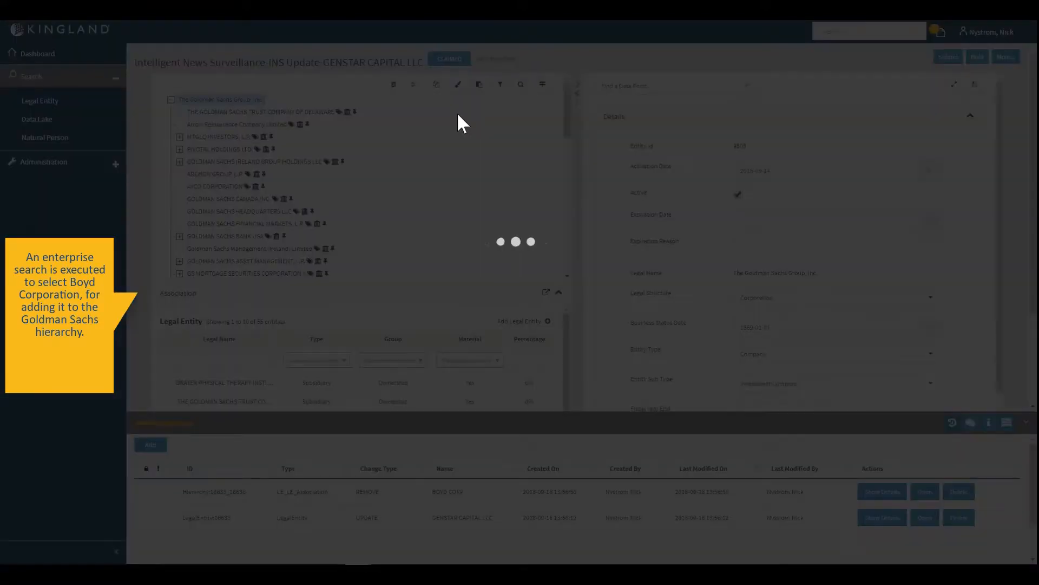
text(boy)
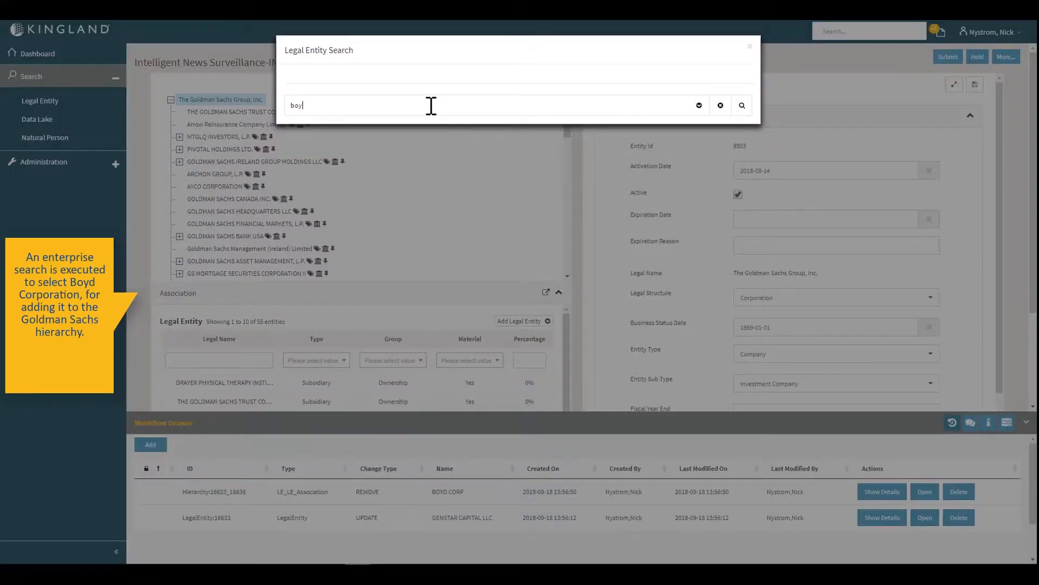
text(d)
key(Return)
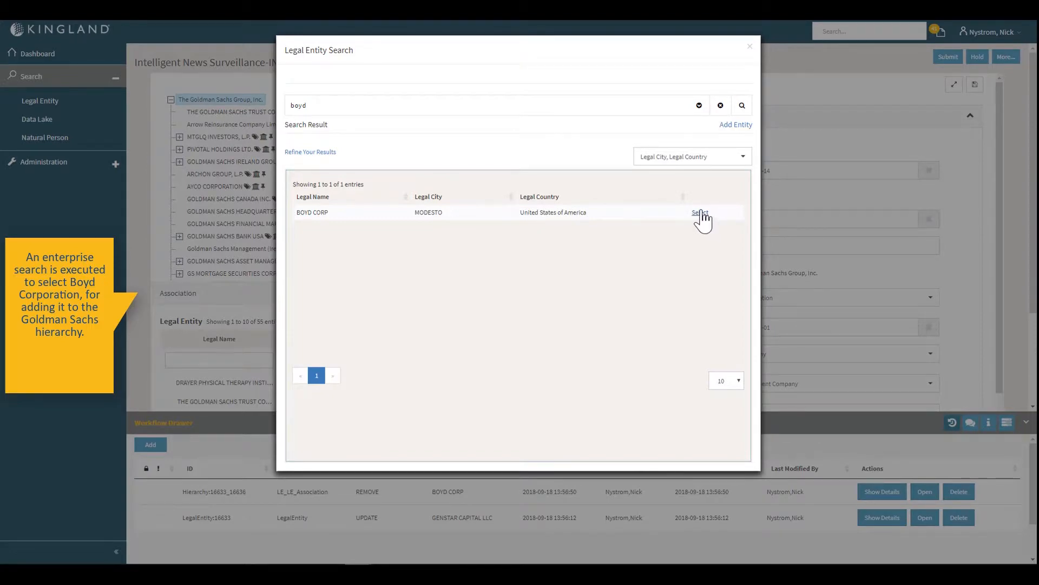
click(700, 212)
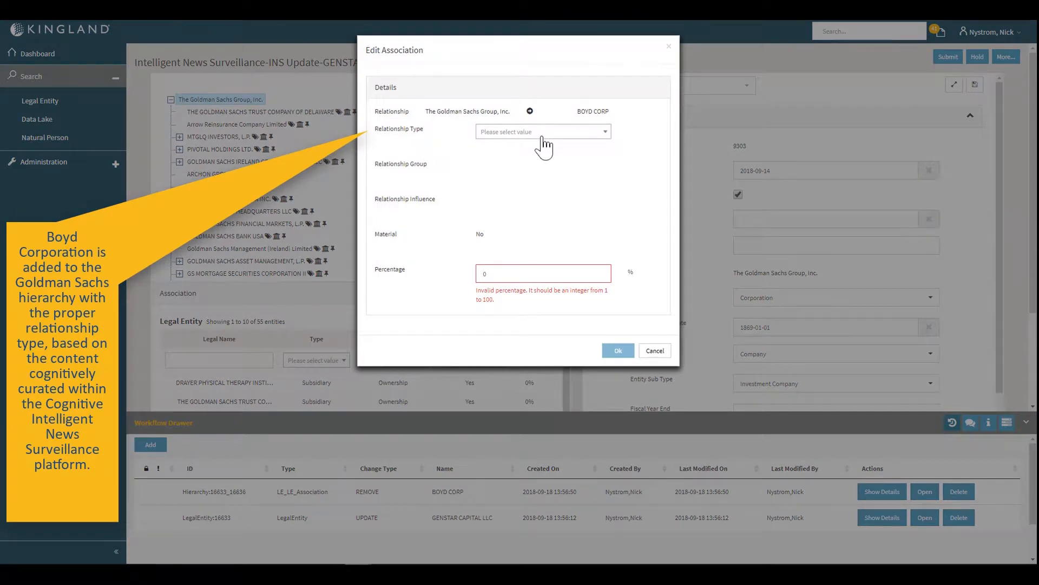
- Set the BOYD CORP association's relationship type to Subsidiary with a percentage of 100 and save it
click(542, 136)
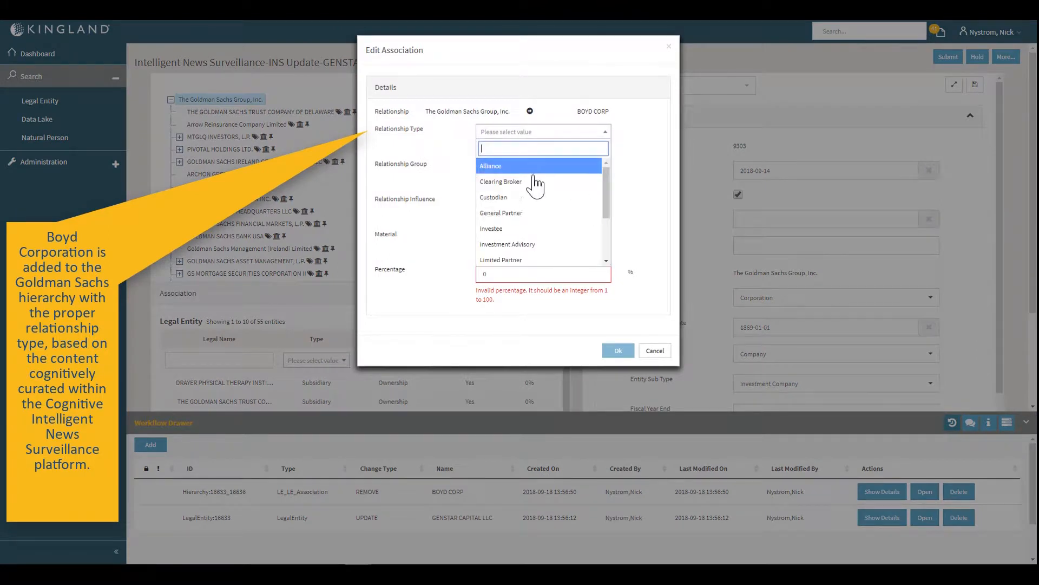
scroll(528, 250, down, 3)
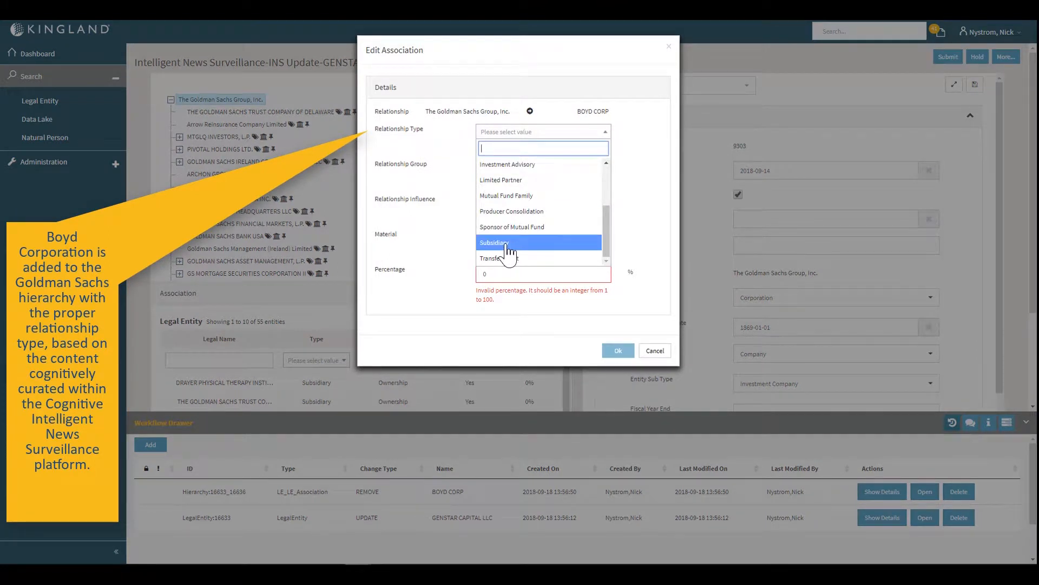
click(509, 243)
click(490, 274)
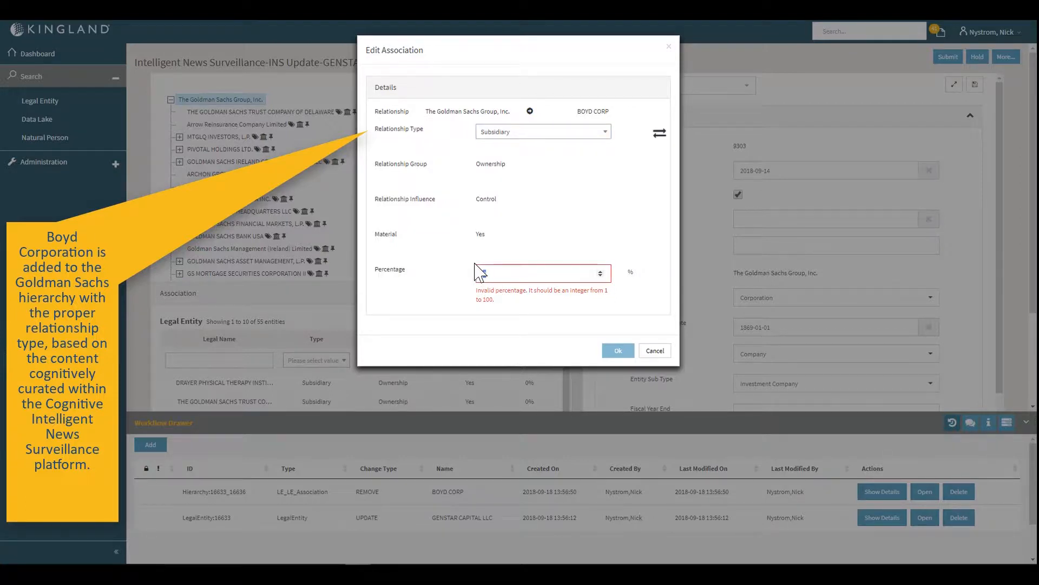
text(100)
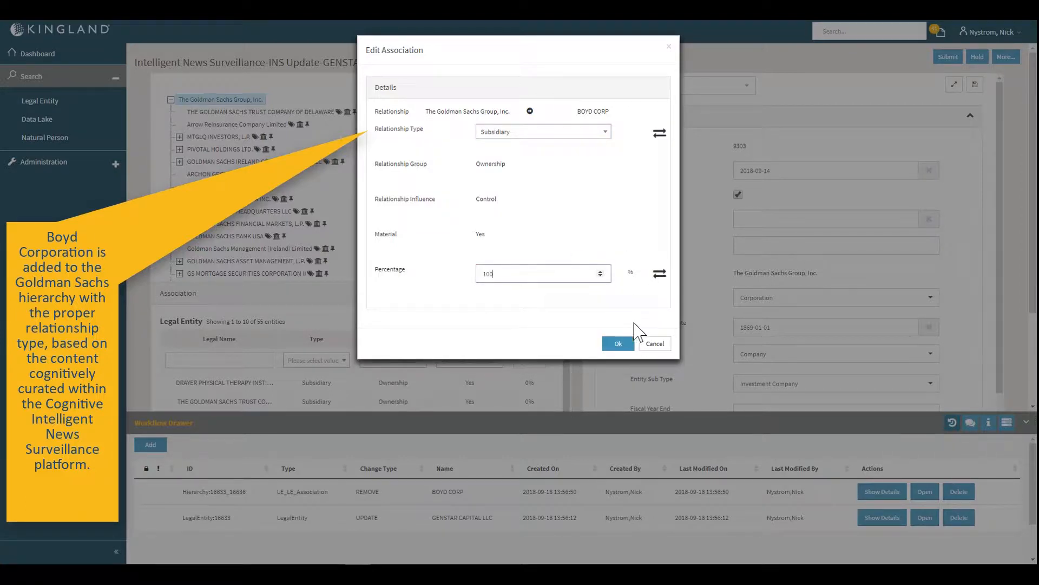
click(623, 343)
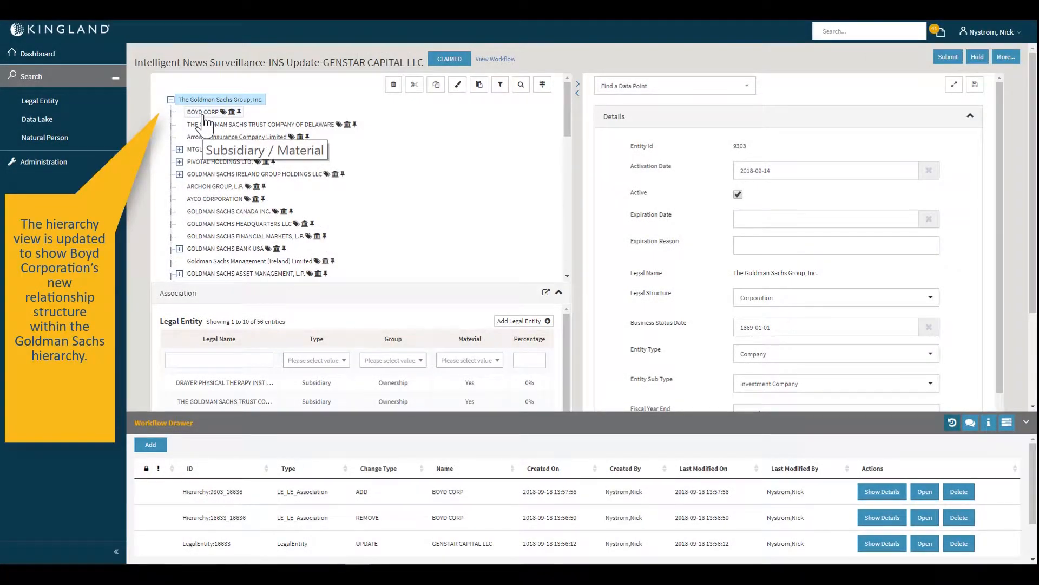
- Filter the Goldman Sachs associations by legal name "boyd" and submit the workflow changes
click(234, 355)
text(boyd)
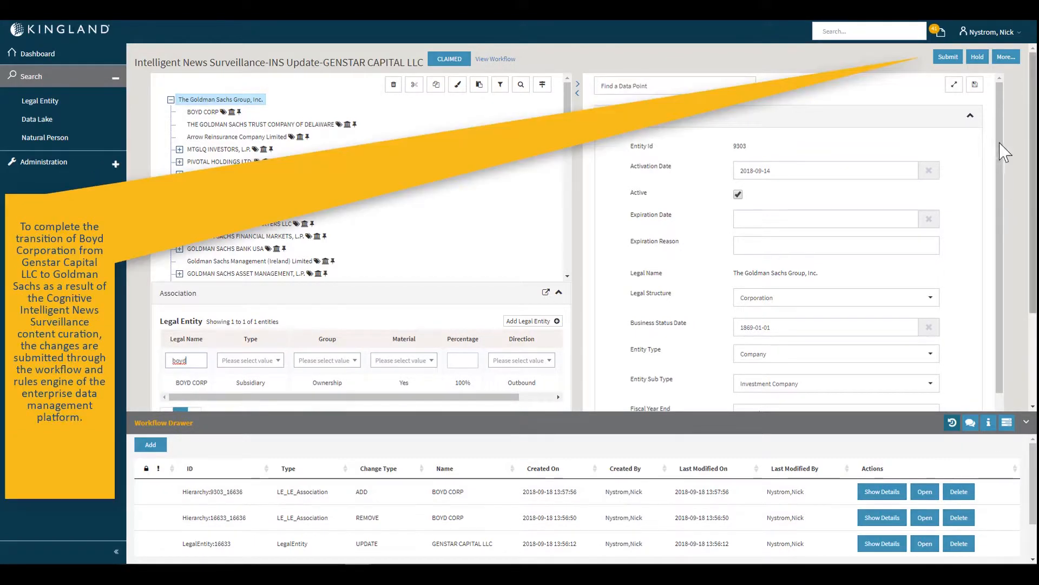
click(946, 58)
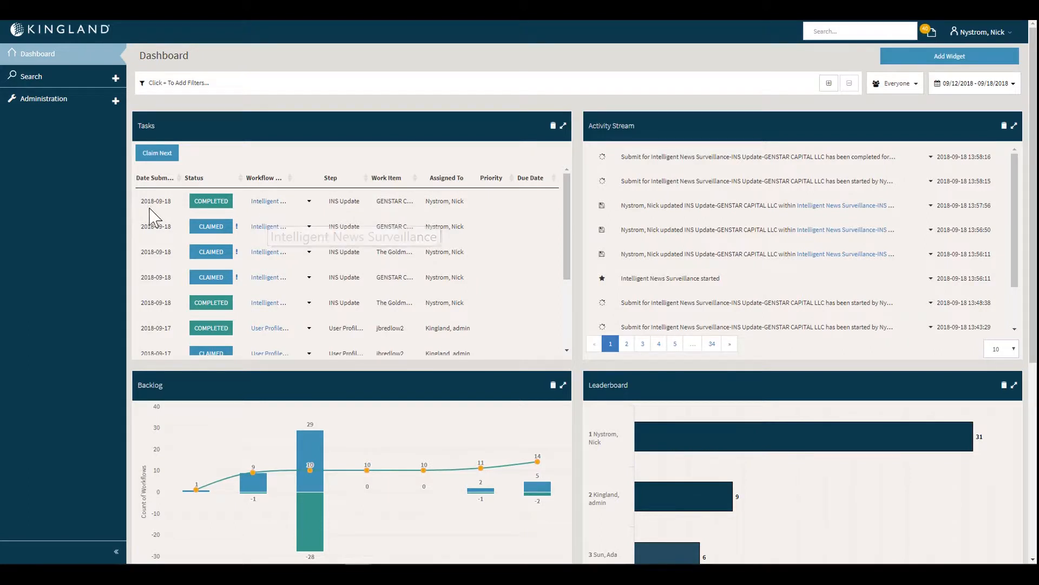
- Search the legal entities for "Goldman Sachs Inc" and open the details of The Goldman Sachs Group, Inc. with its hierarchy expanded
click(60, 79)
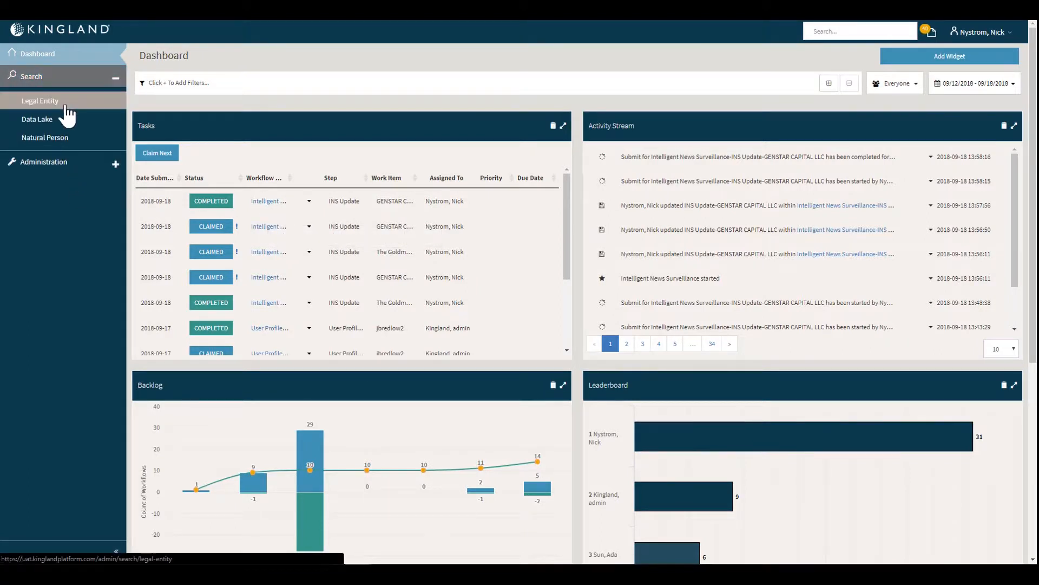
click(66, 106)
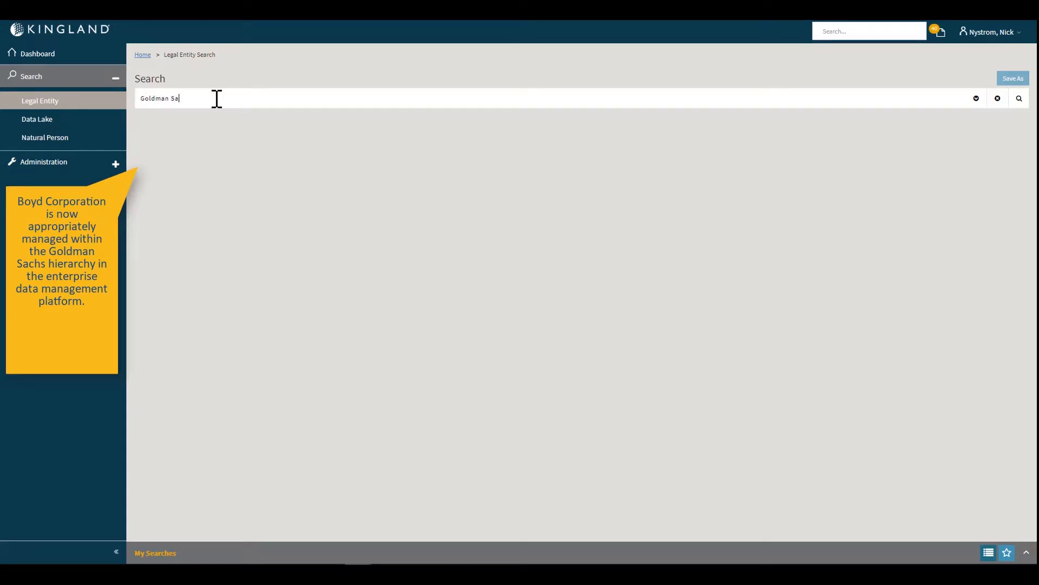
key(Return)
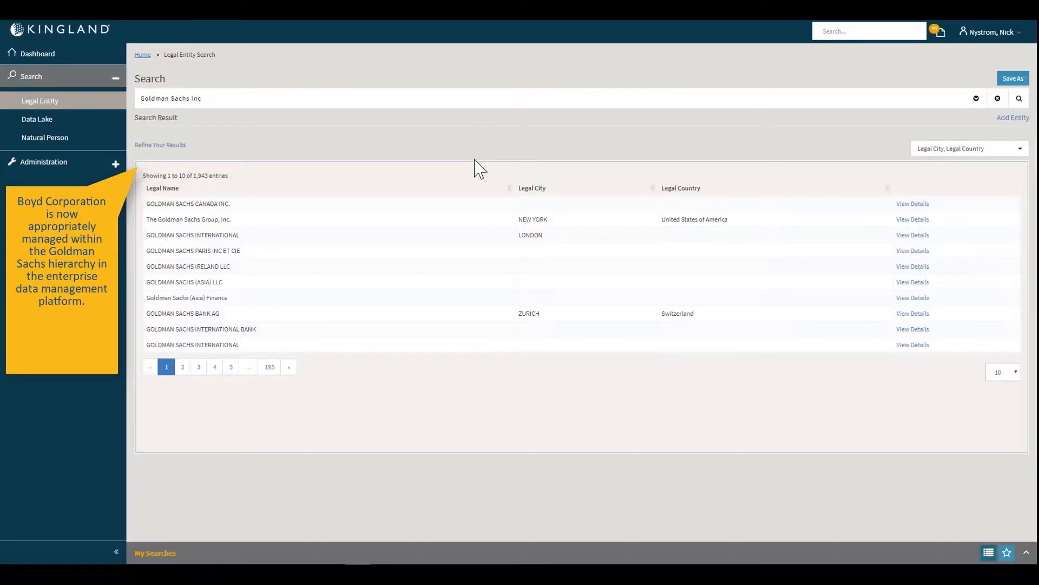
click(918, 222)
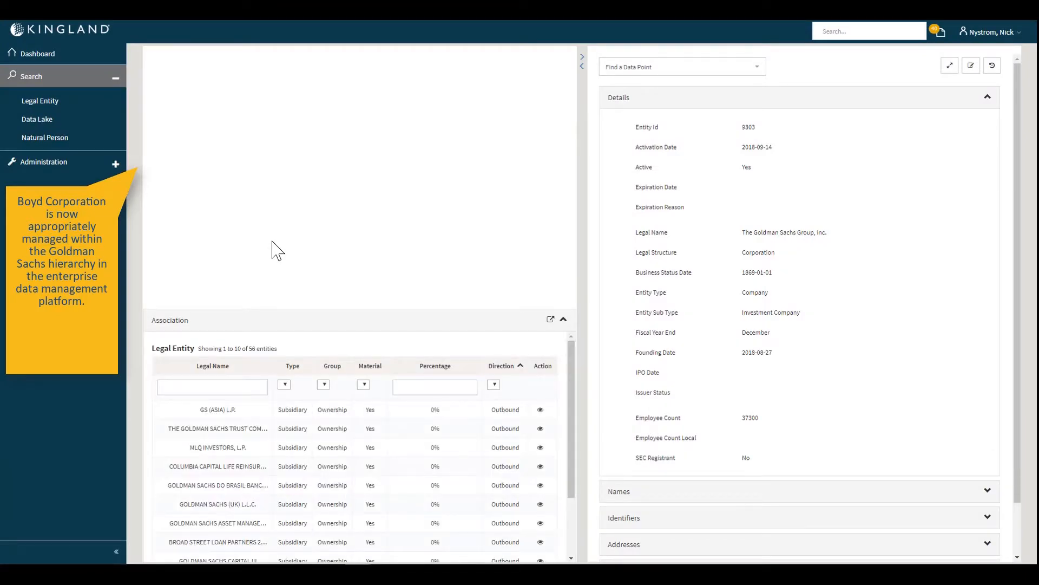
click(163, 81)
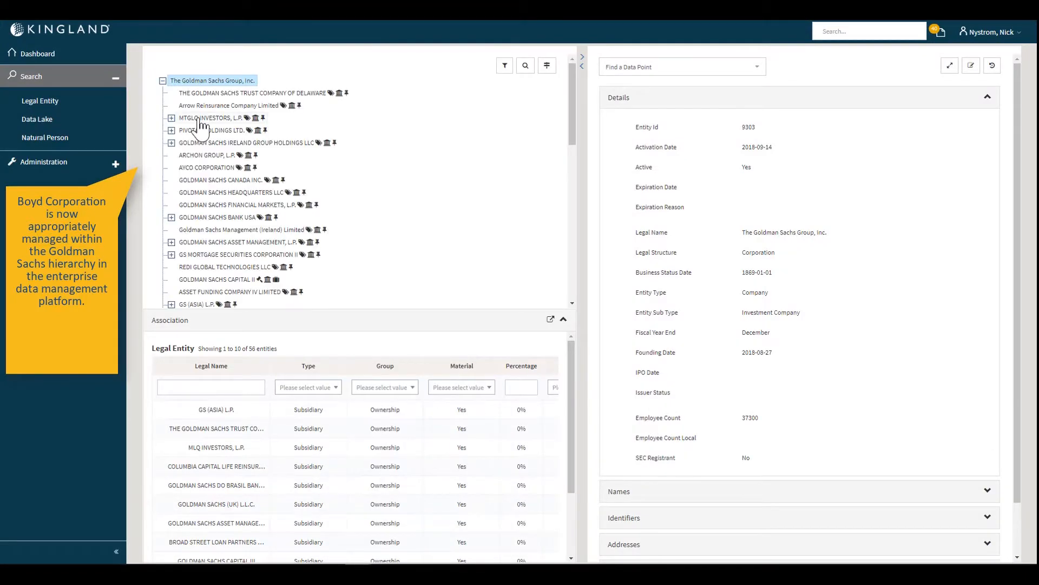
- Search the Goldman Sachs hierarchy for "boy" and locate BOYD CORP in the tree
click(524, 68)
text(boyd)
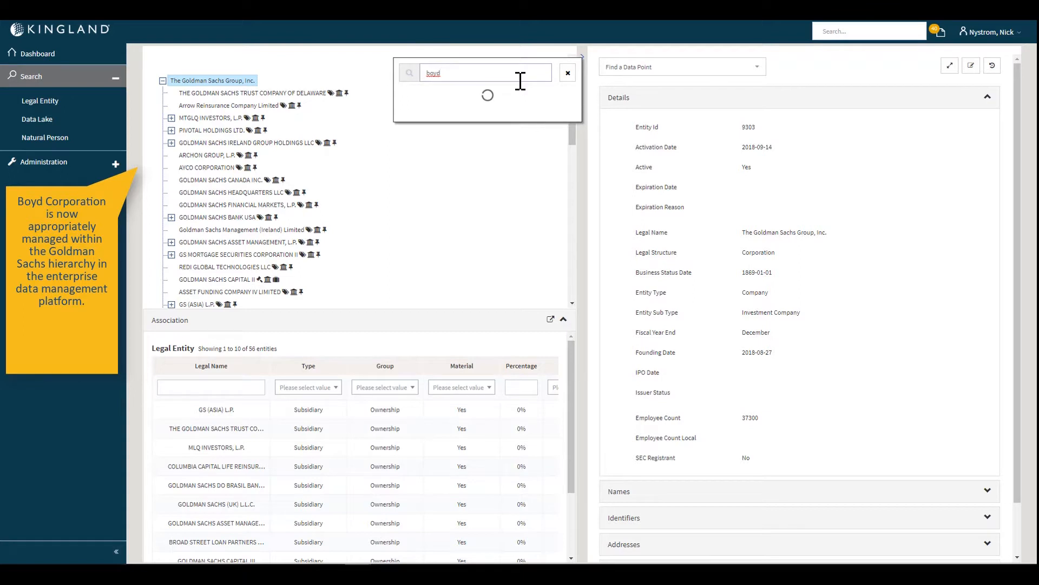
key(BackSpace)
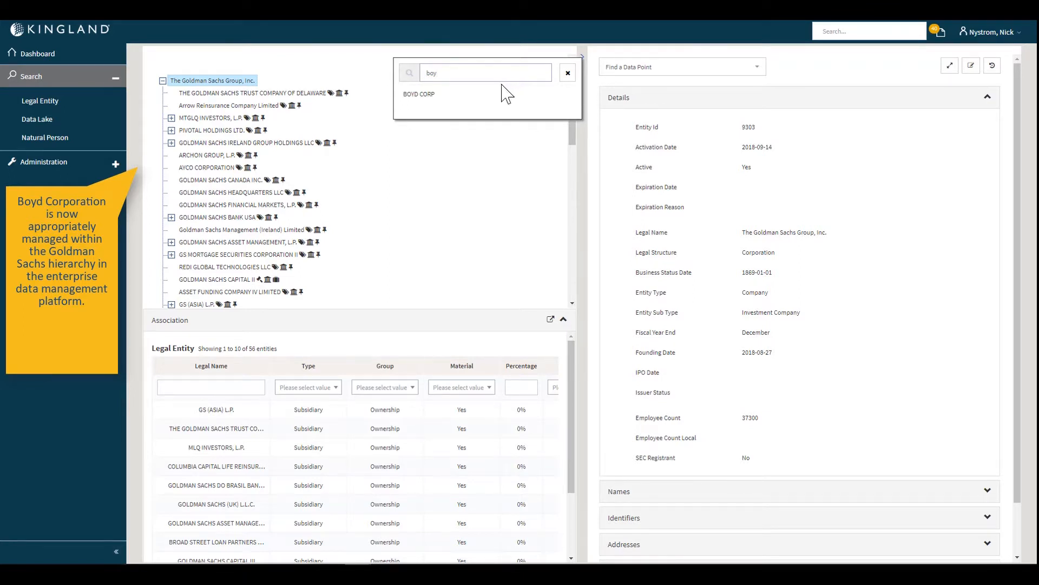
click(454, 94)
click(568, 73)
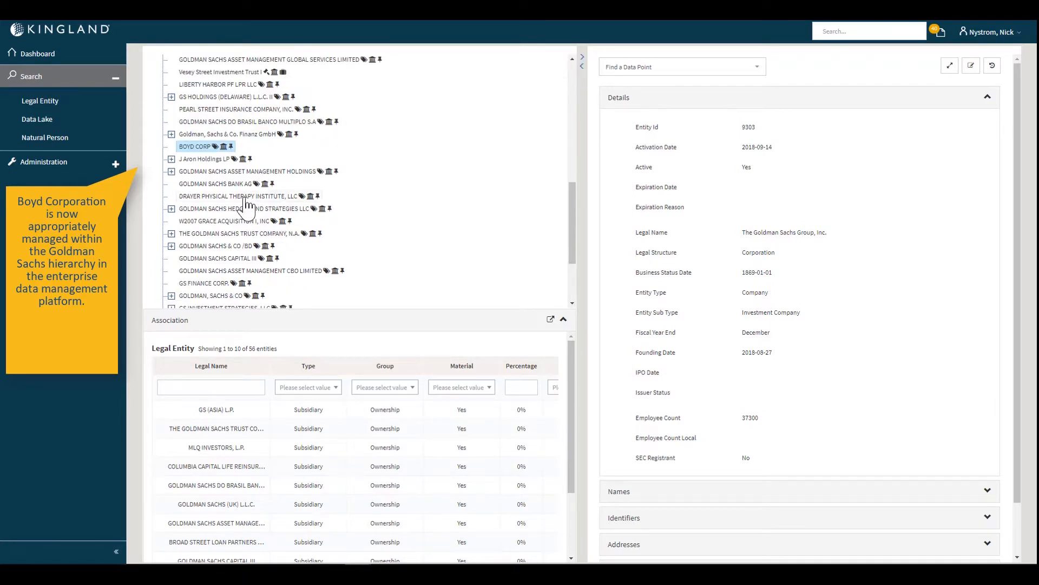
- Filter the Goldman Sachs associations by legal name "boyd" and review the BOYD CORP relationship
click(224, 388)
text(boy)
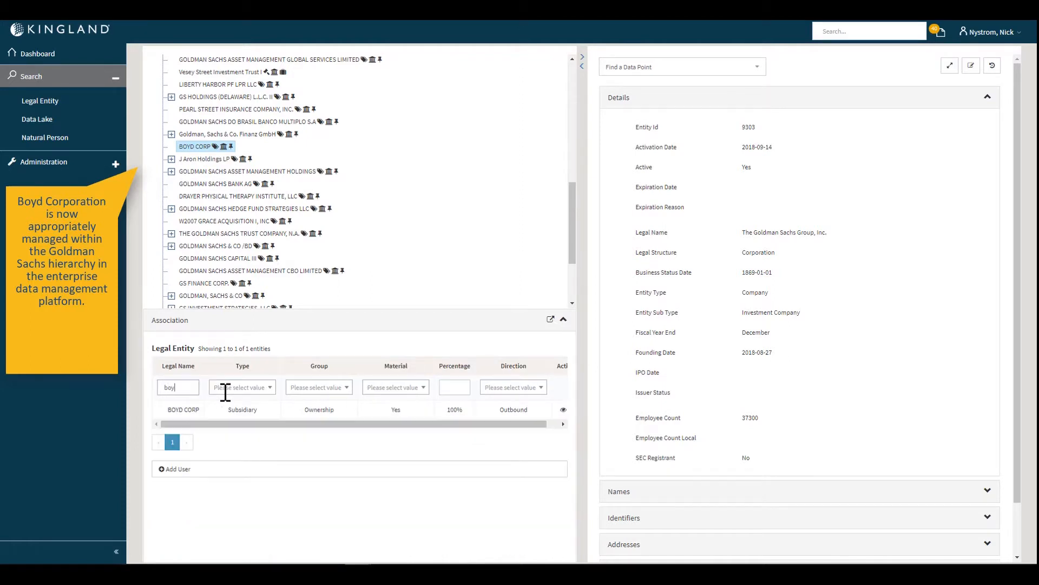
text(d)
click(395, 410)
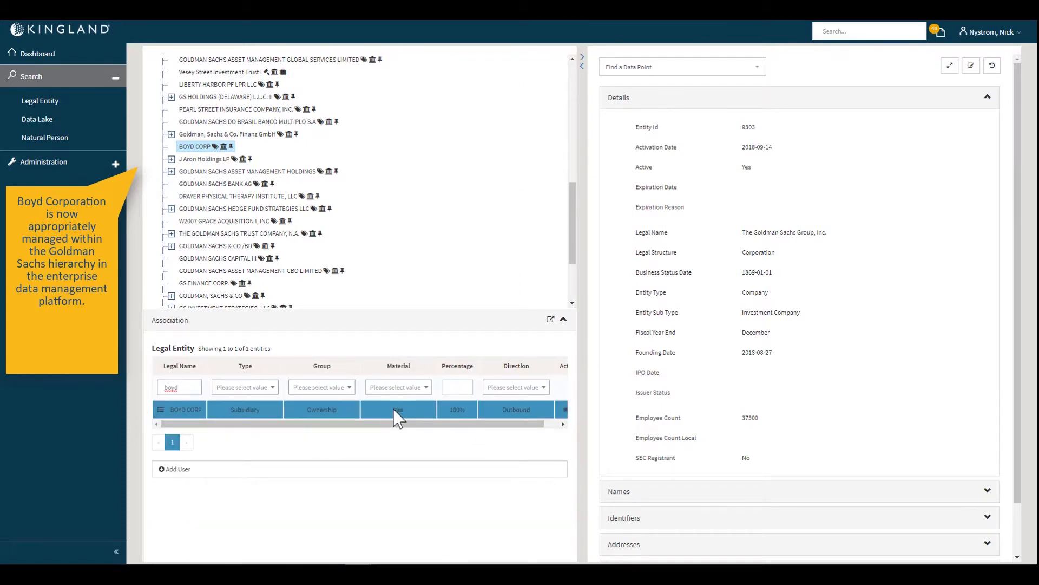
scroll(368, 271, up, 10)
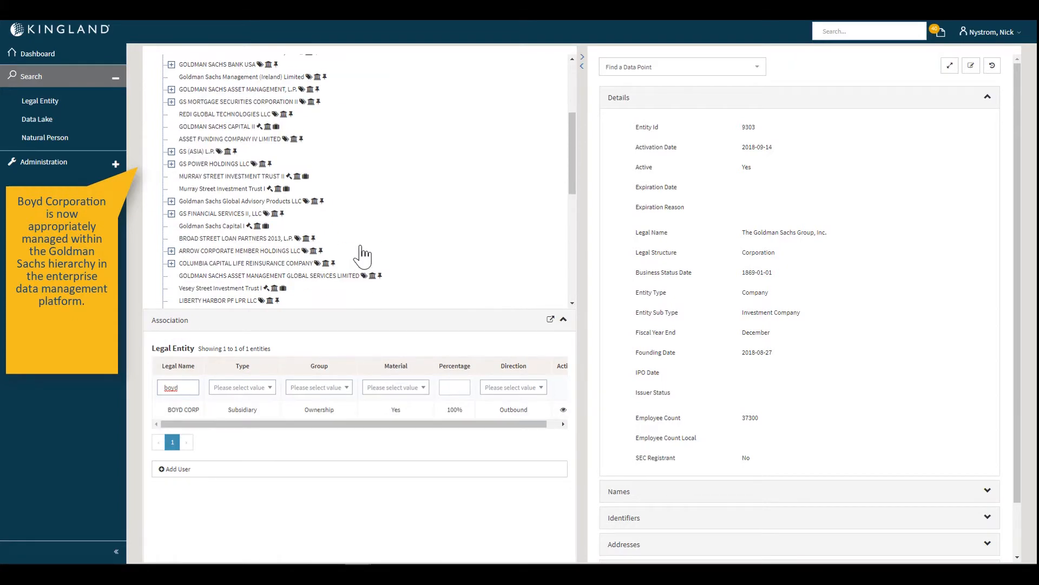
click(35, 78)
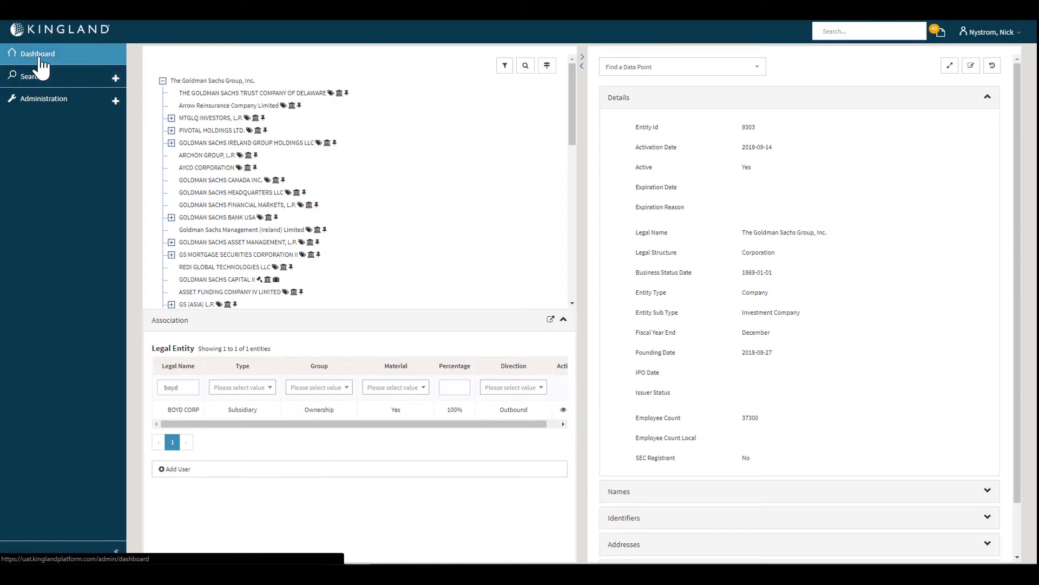